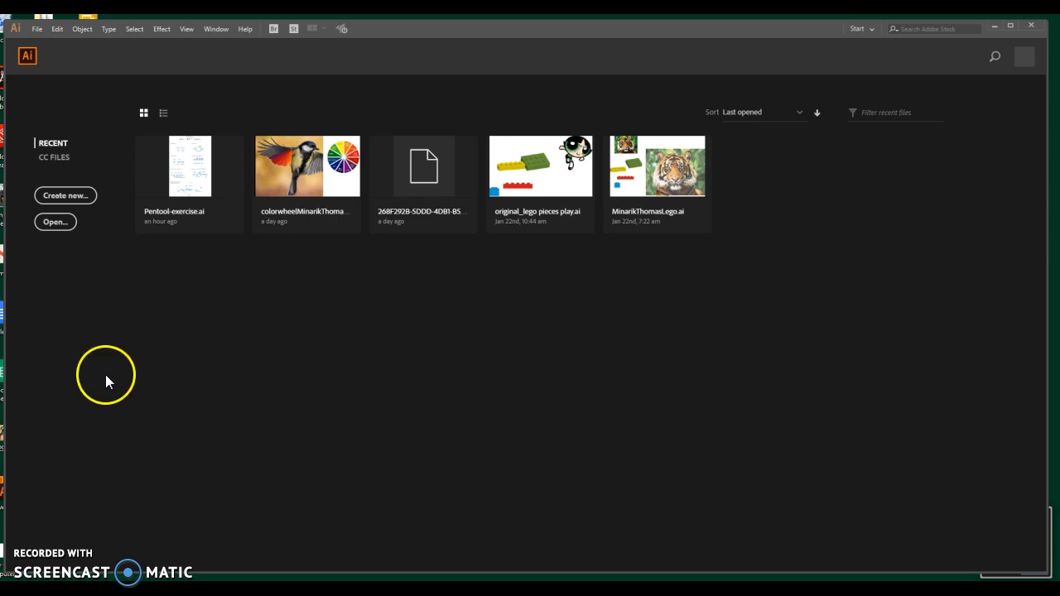
Open the Pentool-exercise file from the Color Wheel folder under Spring 2018, Unit 3- Elements of Design, on the Graphics drive
left_click(36, 29)
left_click(59, 66)
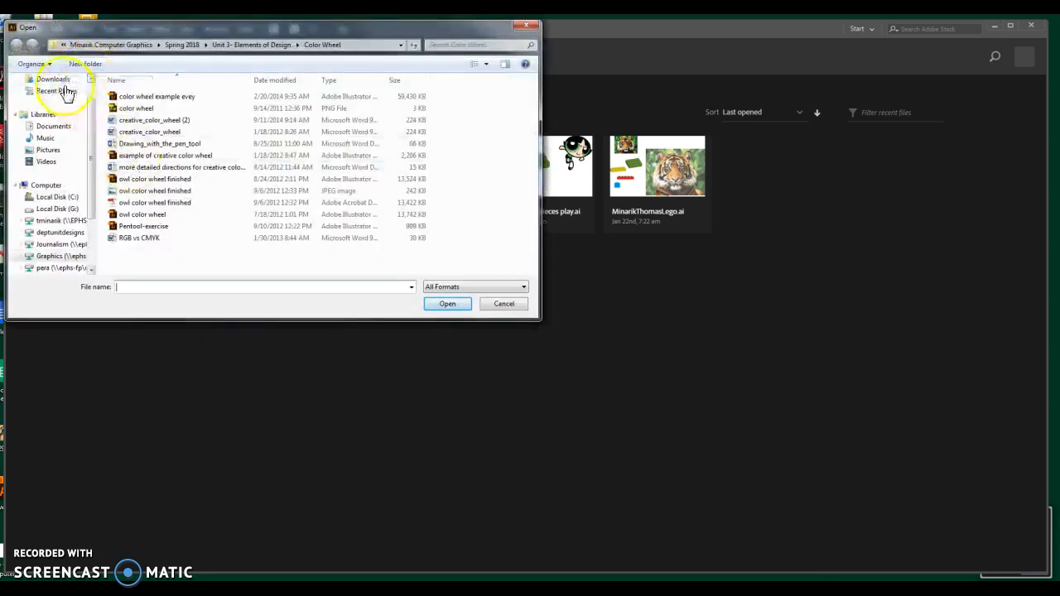
left_click(51, 256)
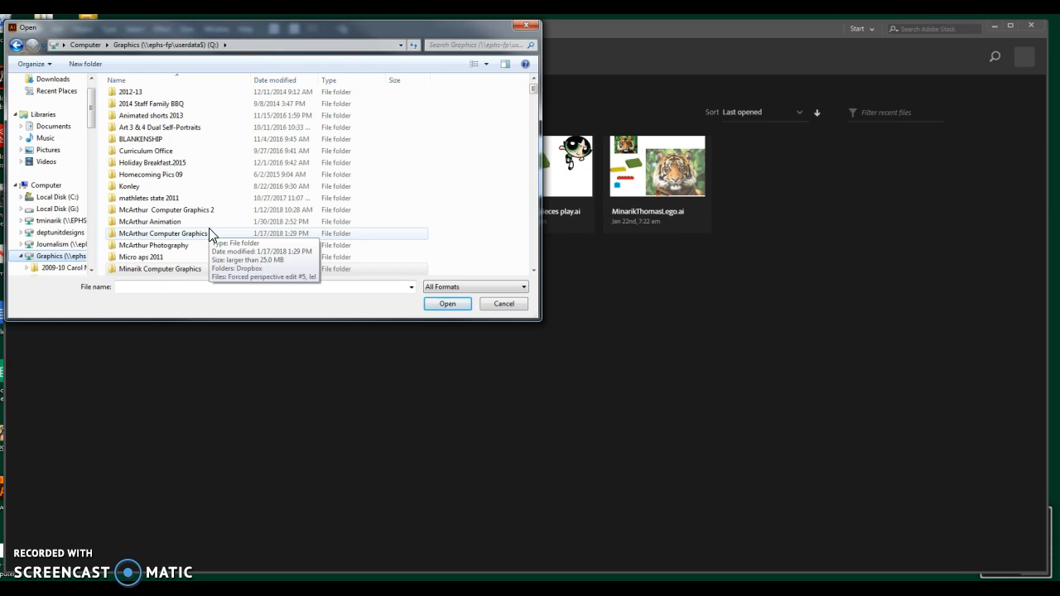
left_click(193, 268)
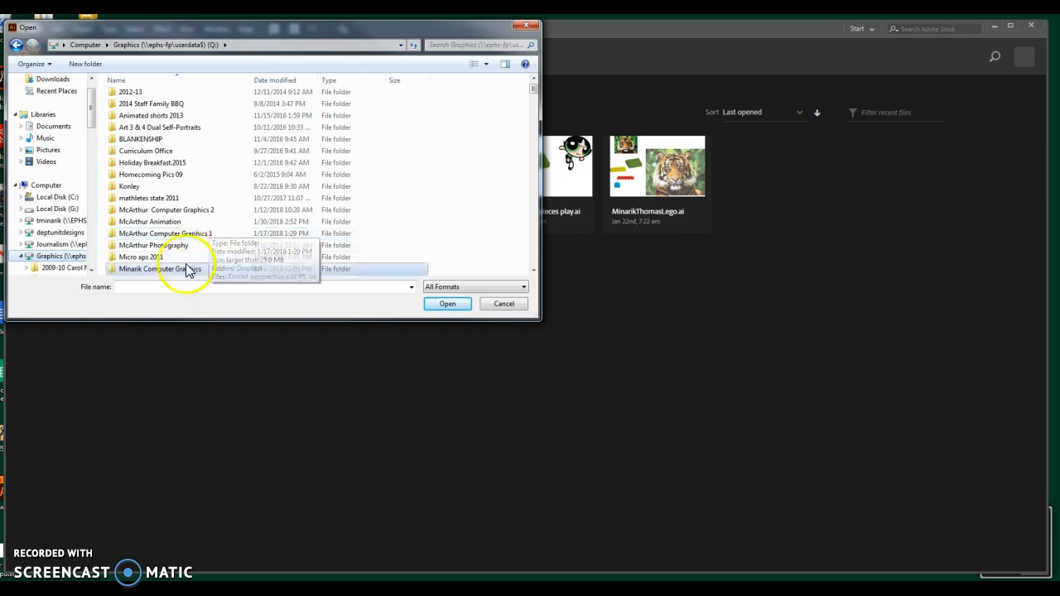
double_click(214, 268)
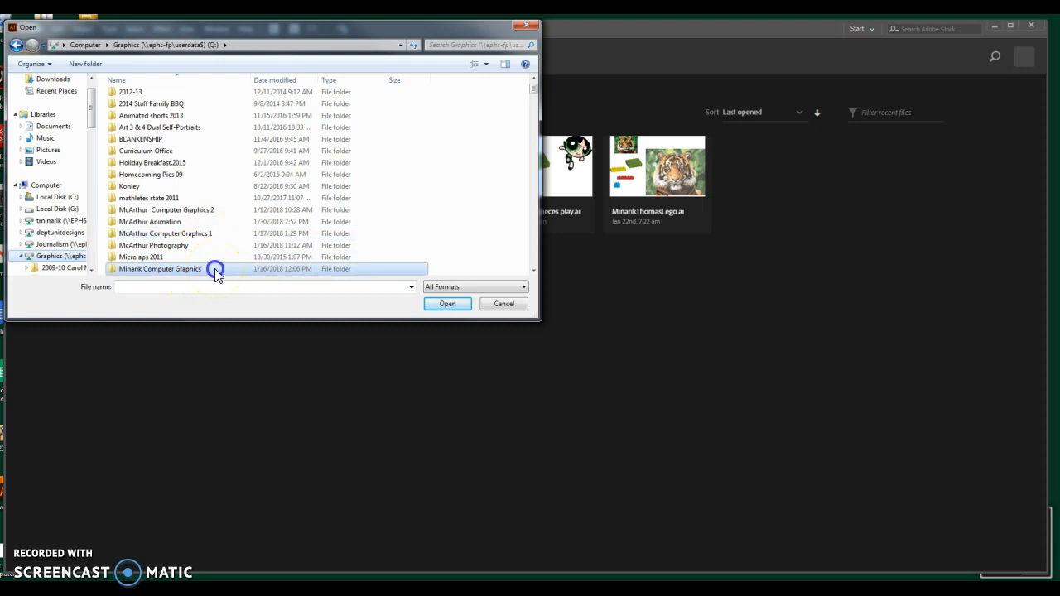
double_click(141, 108)
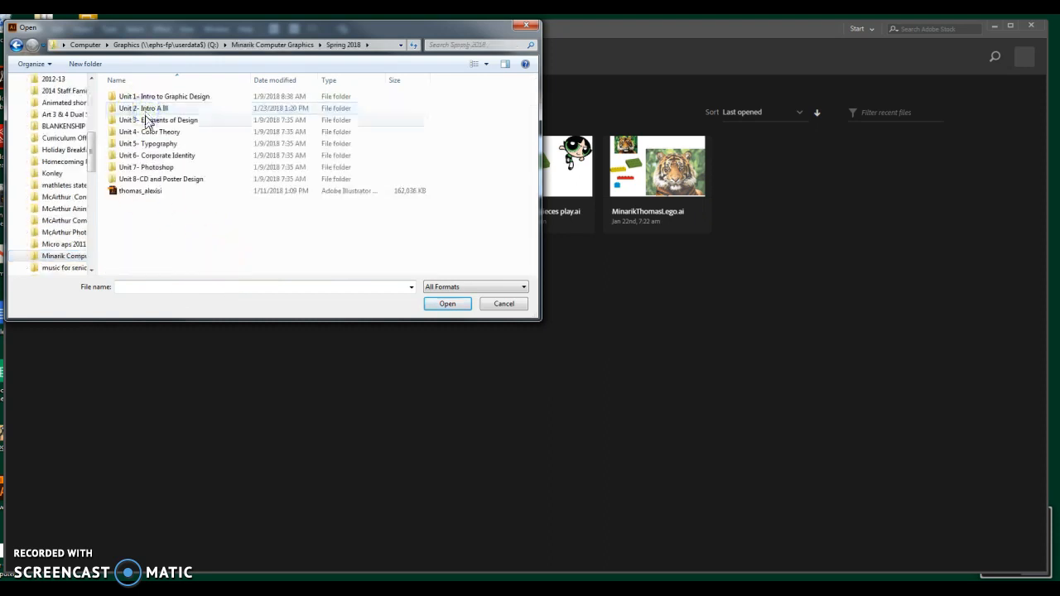
left_click(205, 122)
double_click(204, 121)
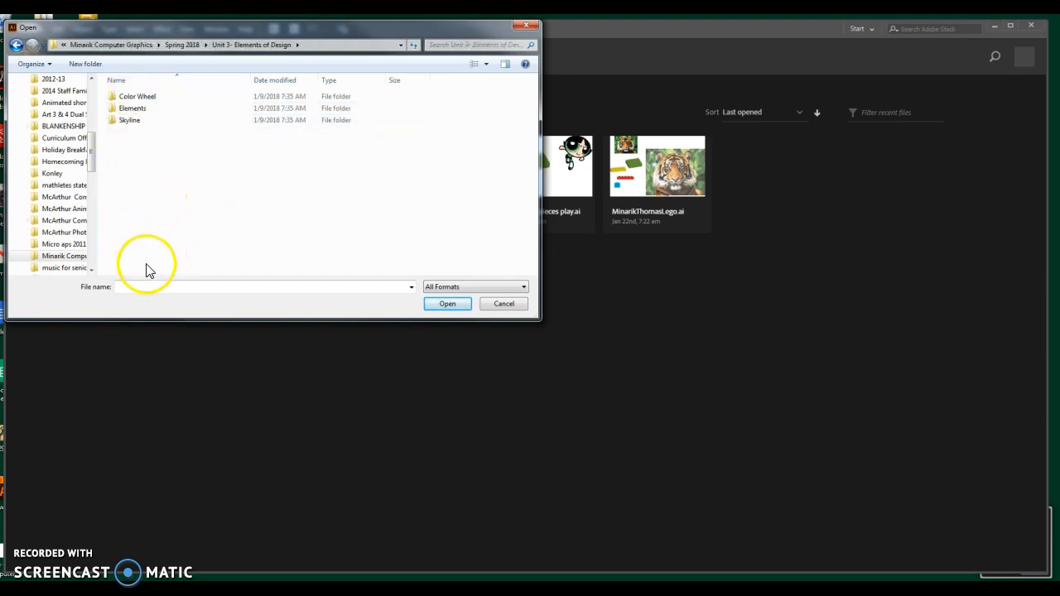
double_click(167, 98)
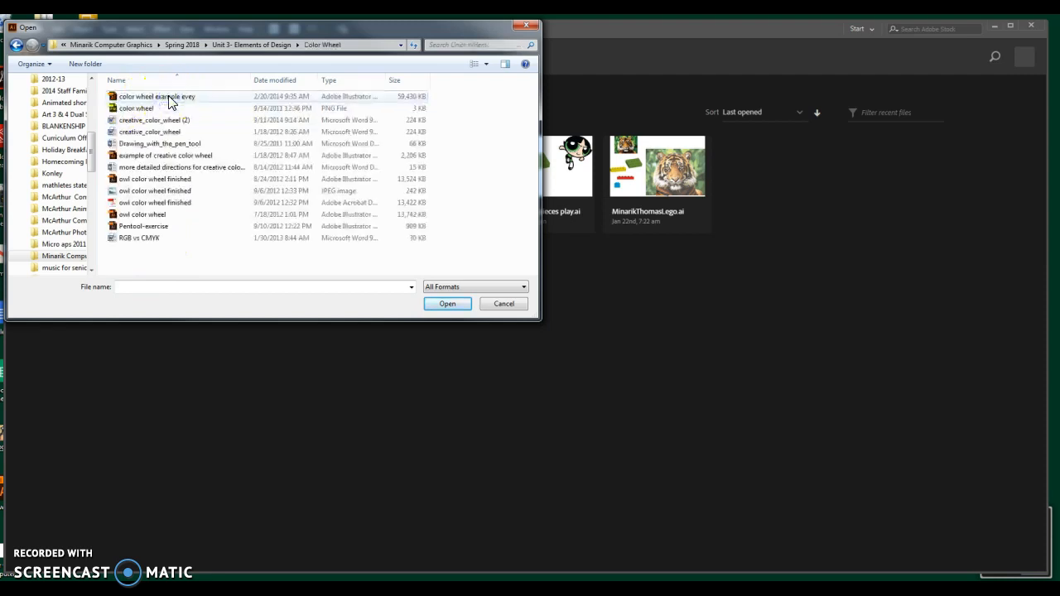
left_click(183, 229)
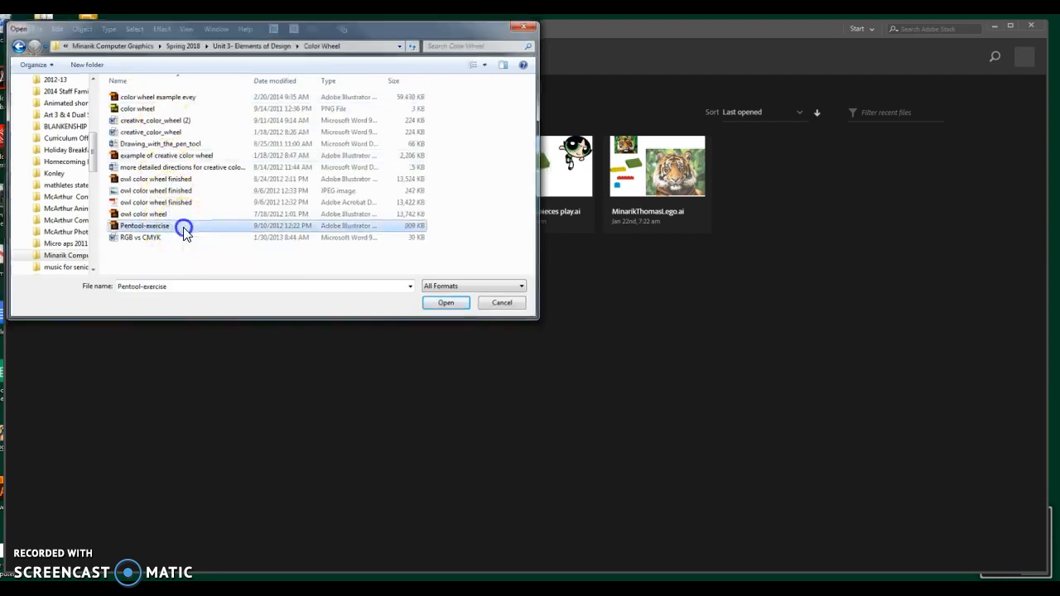
double_click(183, 229)
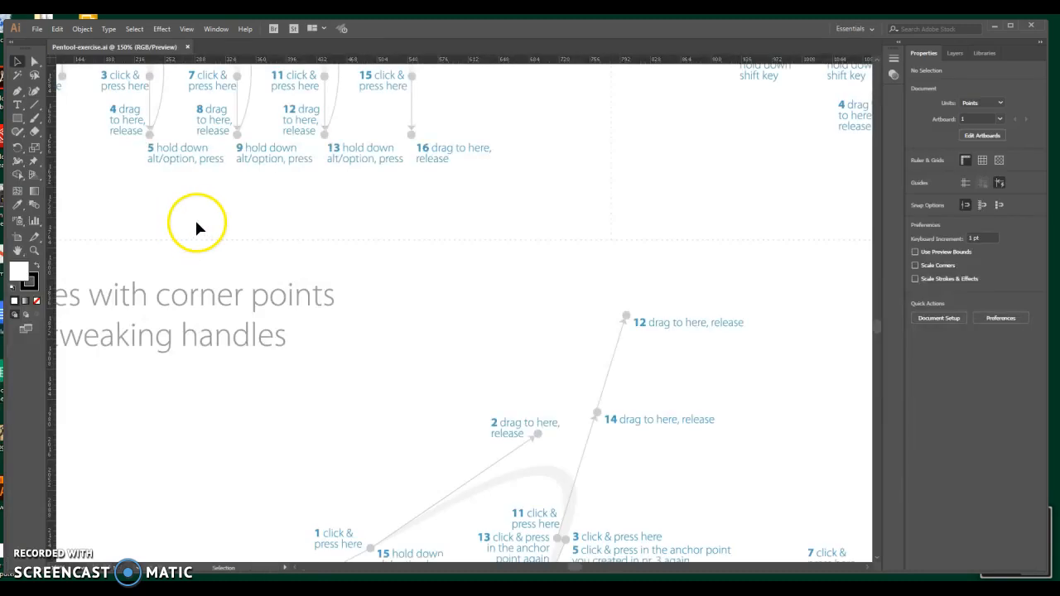
Zoom out from the exercise page and display the document's layers
key("ctrl+0")
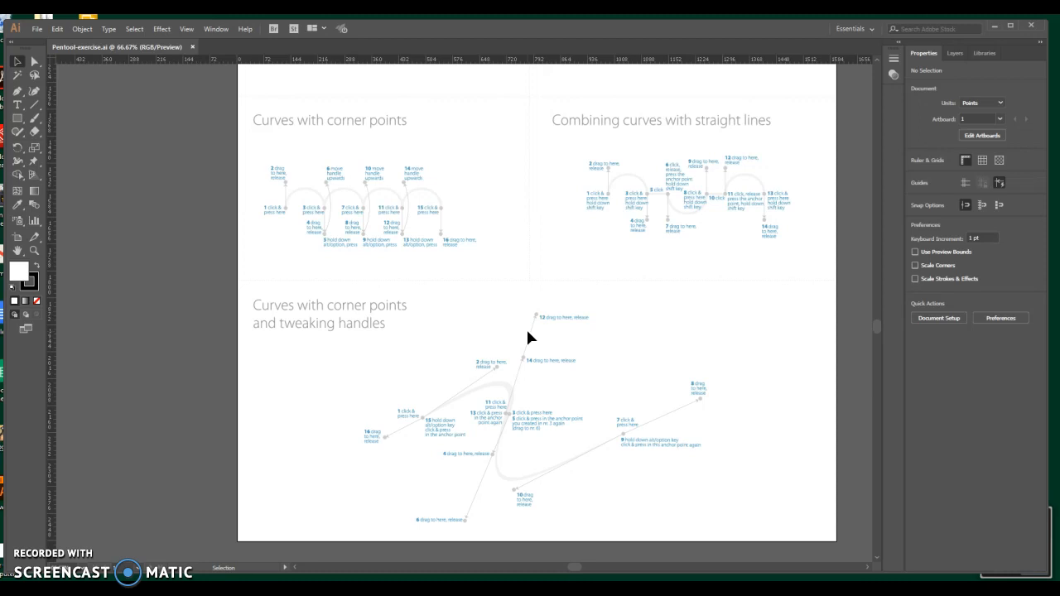
left_click(512, 300)
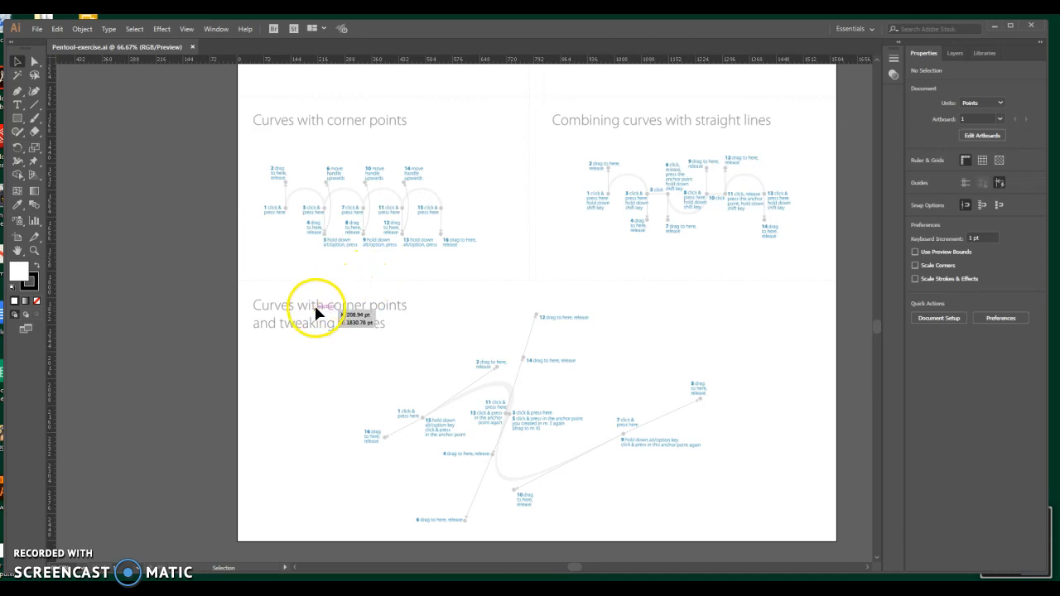
left_click(954, 53)
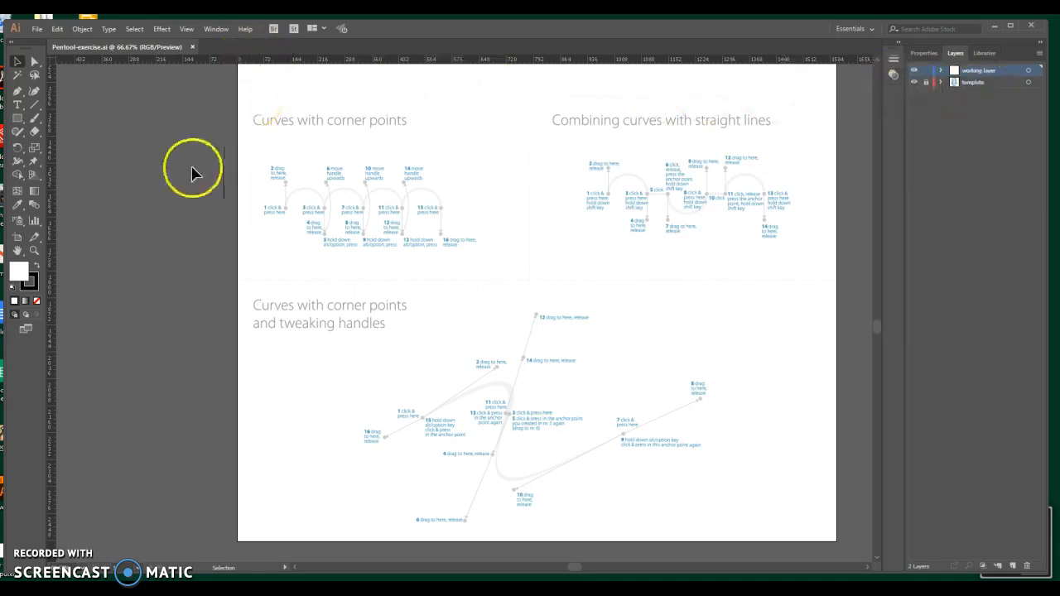
Look through all the pen tool exercises on the page, from Straight lines to Curves with corner points and tweaking handles
scroll(192, 173, "up", 3)
scroll(192, 173, "up", 3)
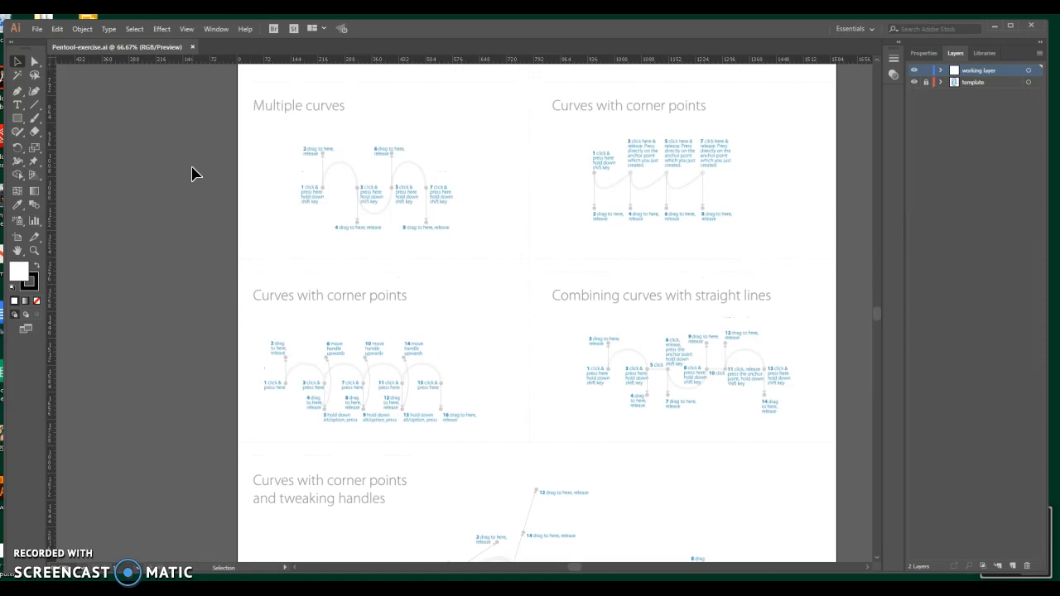
scroll(191, 173, "down", 1)
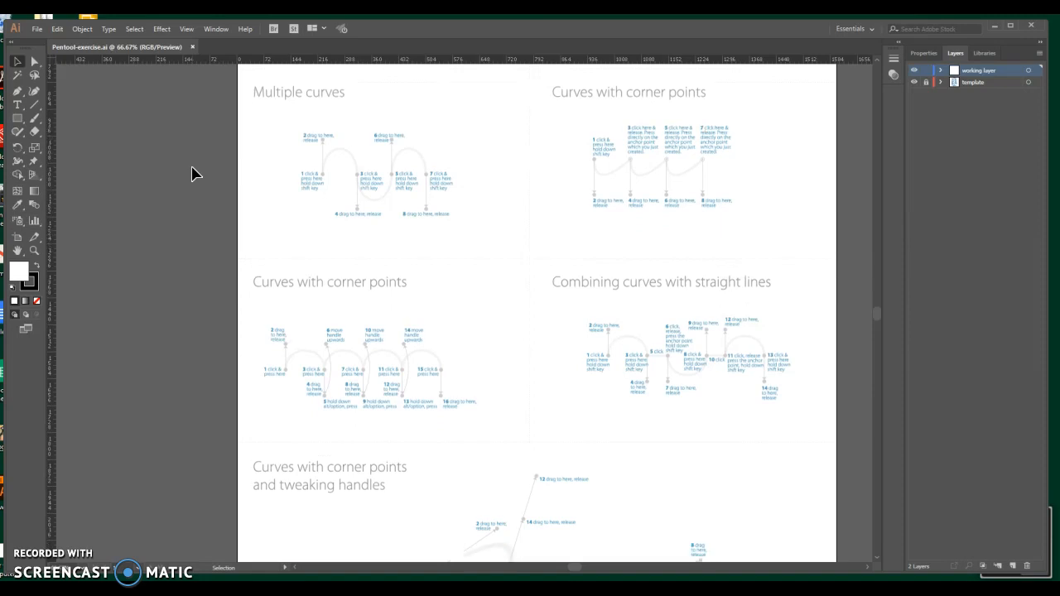
scroll(191, 173, "up", 6)
scroll(192, 173, "up", 7)
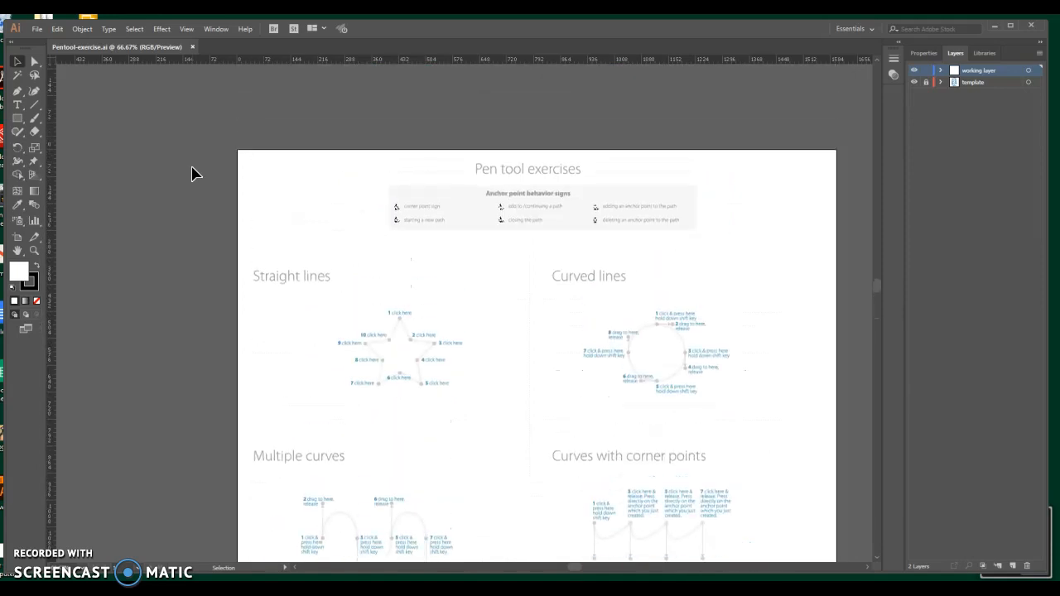
scroll(191, 173, "down", 11)
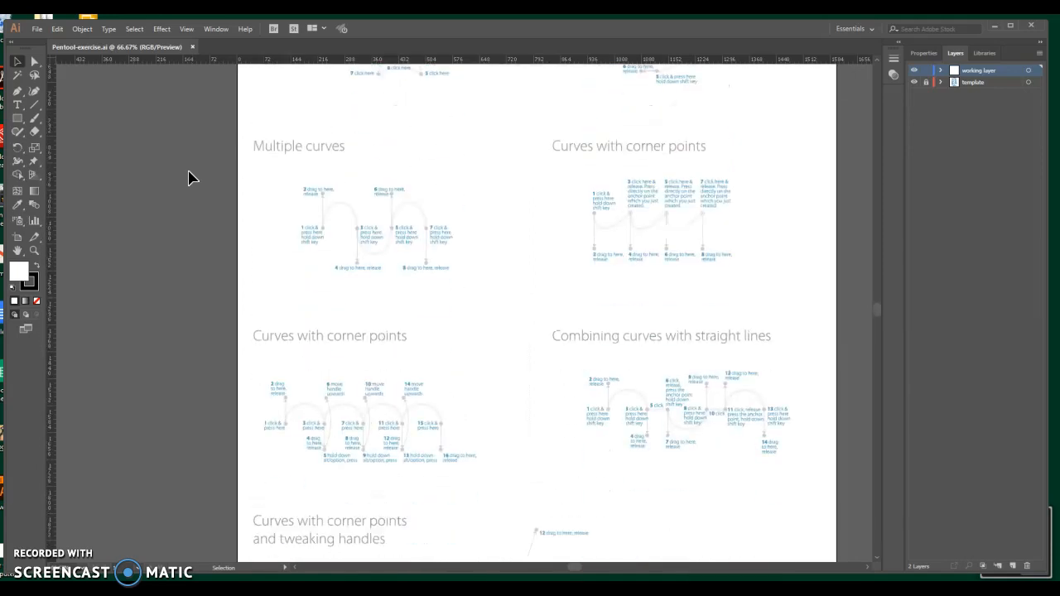
scroll(188, 178, "down", 2)
scroll(189, 178, "down", 2)
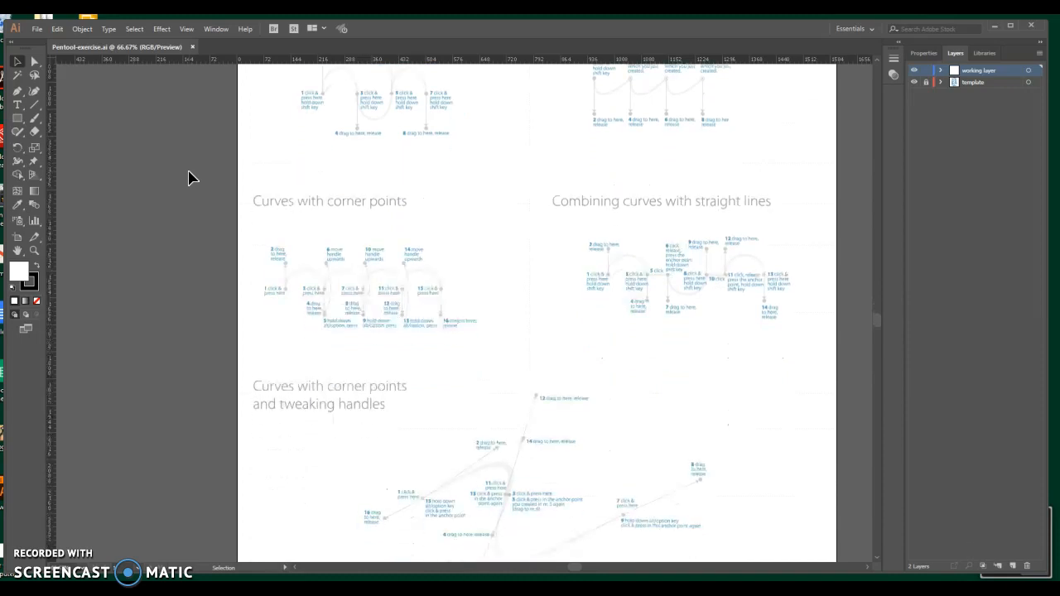
scroll(189, 178, "up", 9)
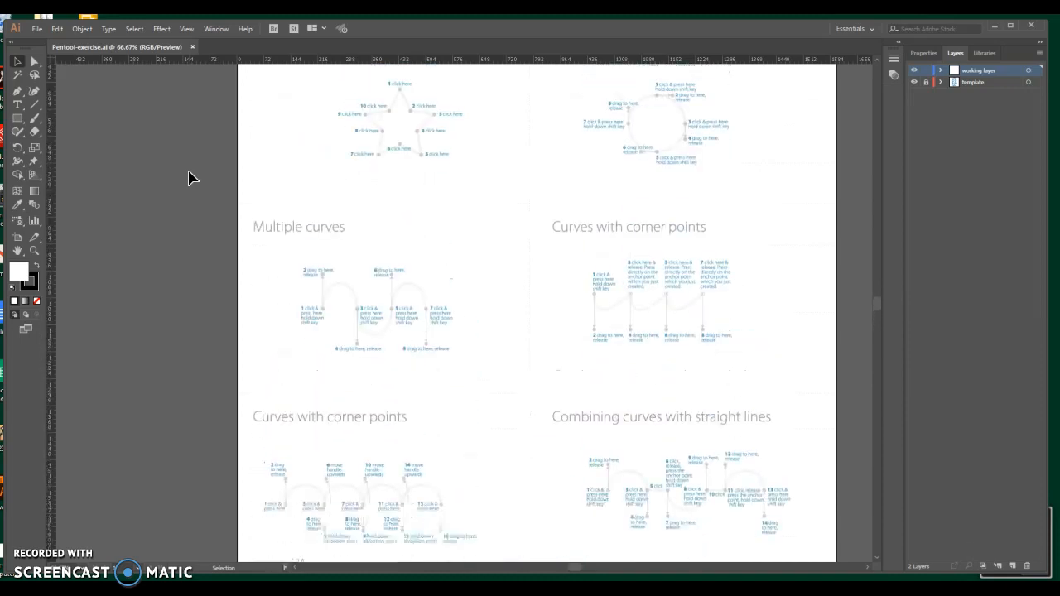
scroll(189, 178, "up", 1)
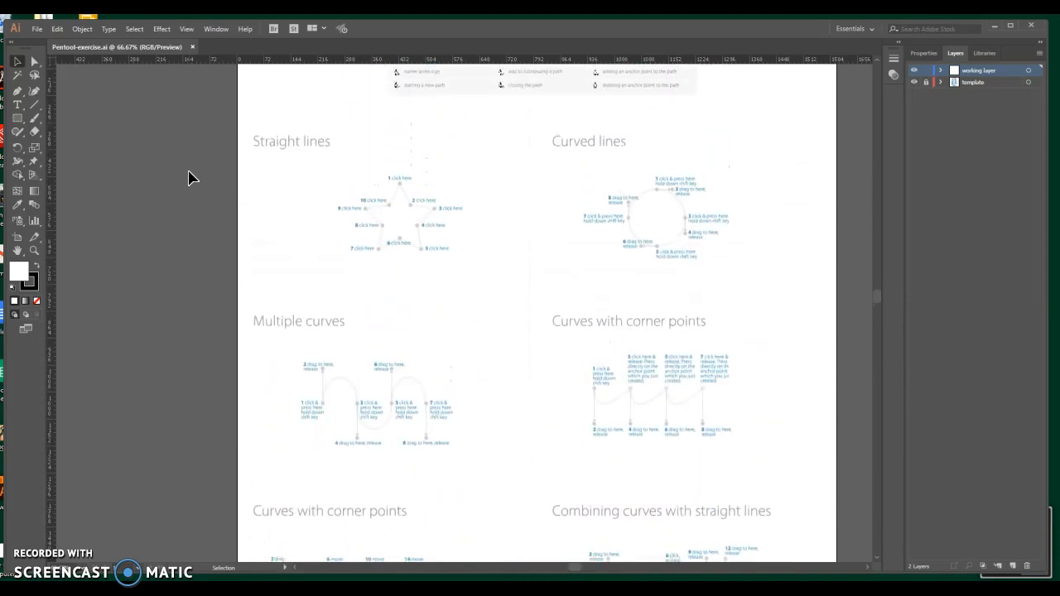
scroll(189, 178, "up", 3)
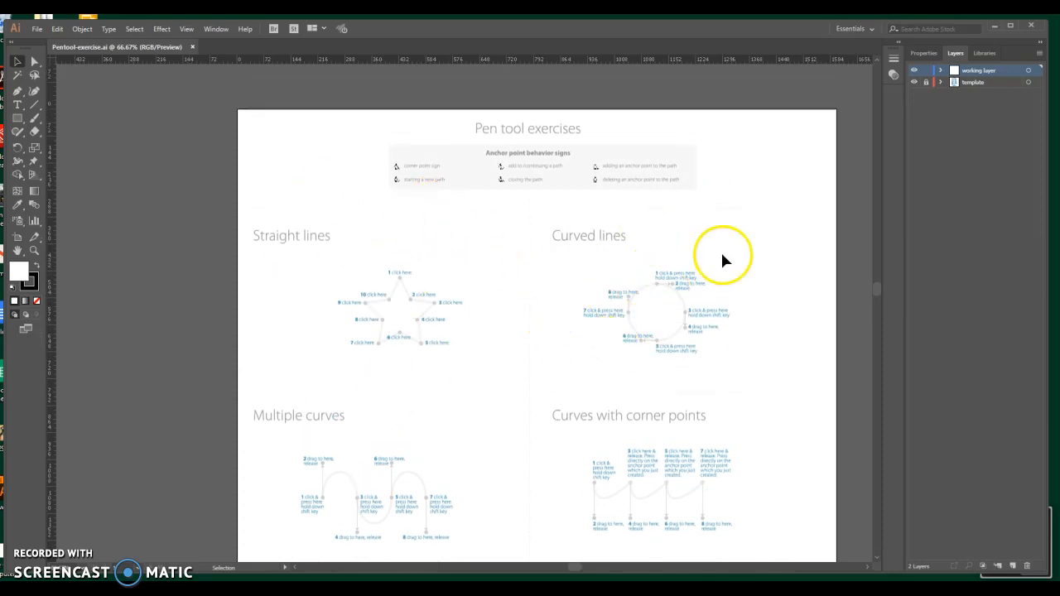
scroll(538, 340, "down", 2)
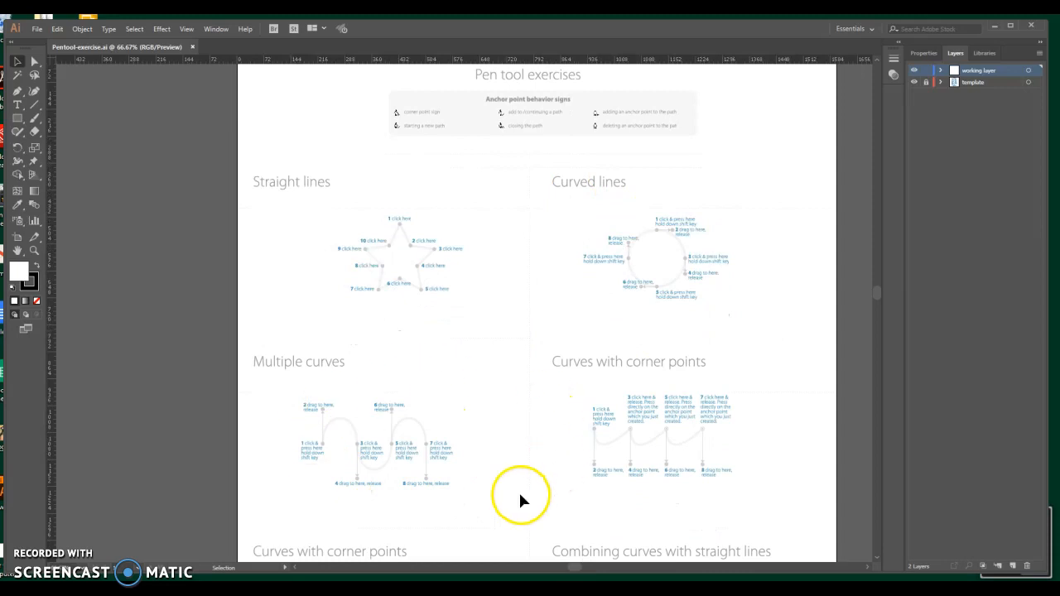
scroll(511, 381, "down", 8)
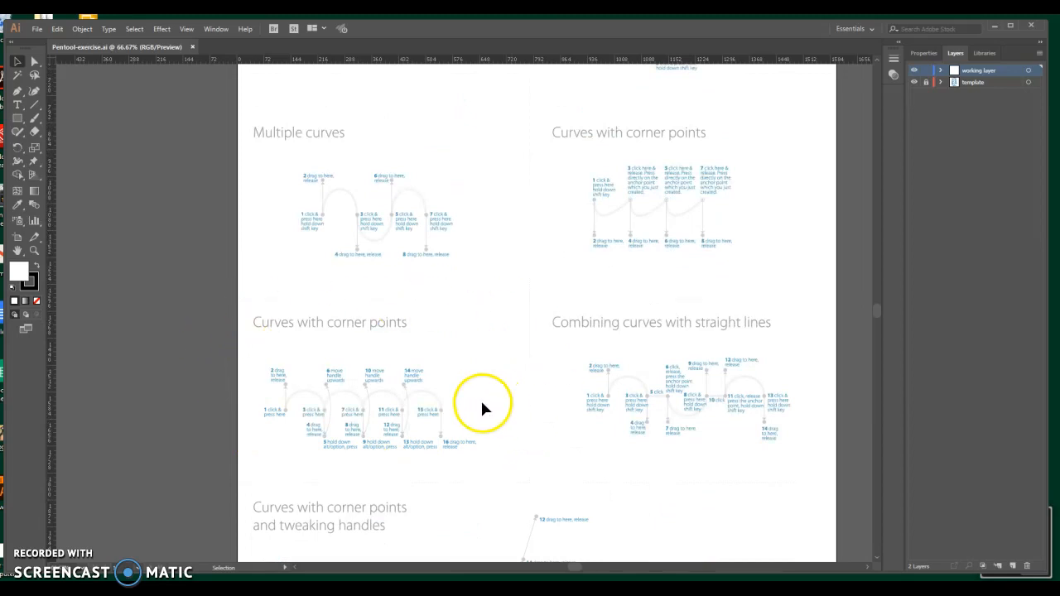
scroll(668, 421, "down", 7)
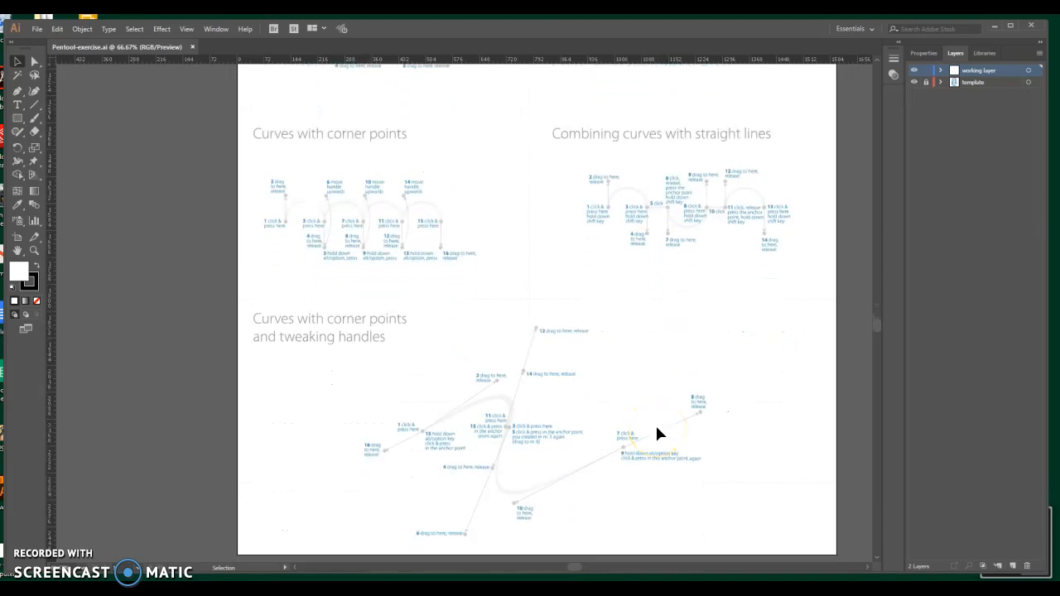
scroll(592, 390, "up", 10)
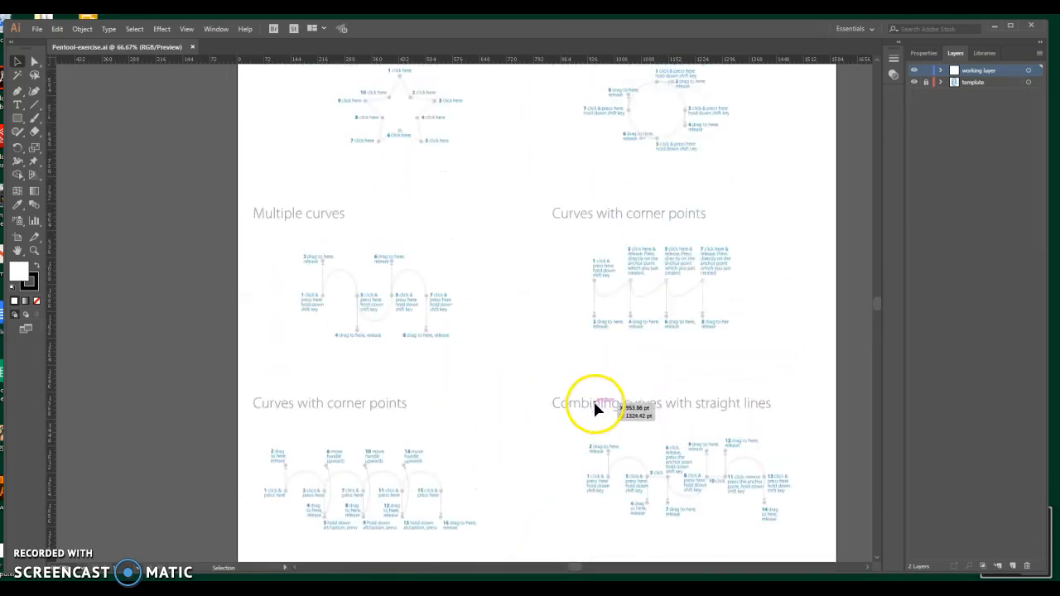
scroll(594, 404, "up", 5)
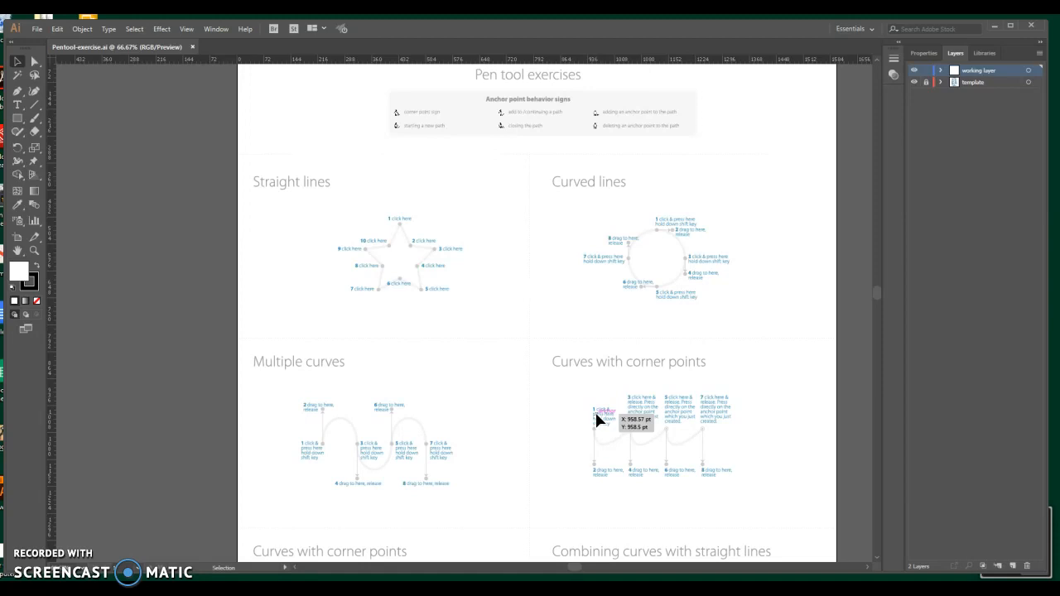
scroll(597, 420, "up", 3)
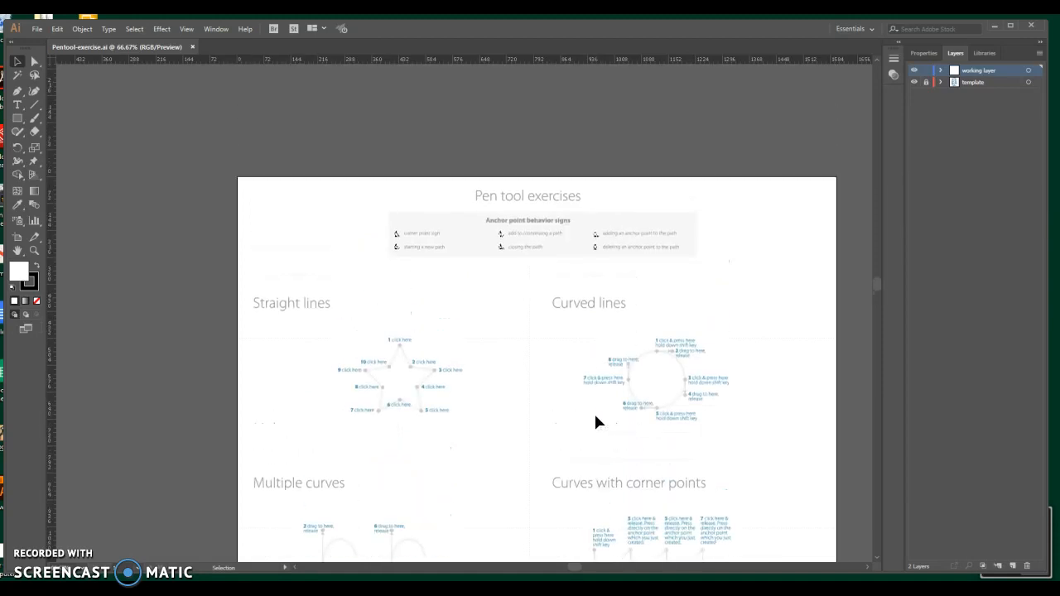
scroll(594, 411, "down", 1)
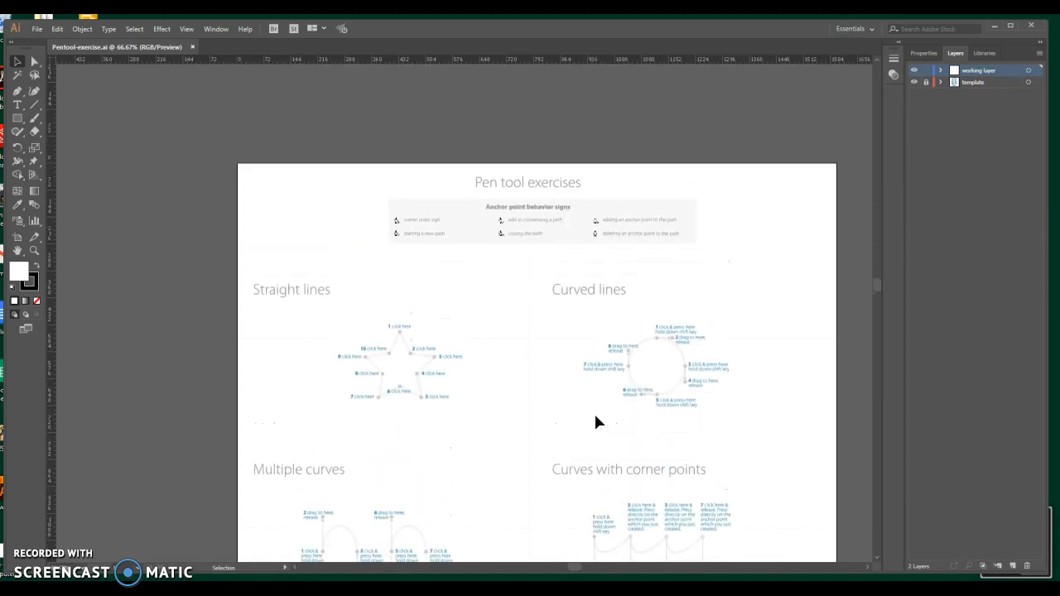
Start tracing the Straight lines star with the Pen tool, placing straight-line anchor points at numbered spots 1 to 6
left_click(35, 249)
left_click(393, 370)
left_click(475, 300)
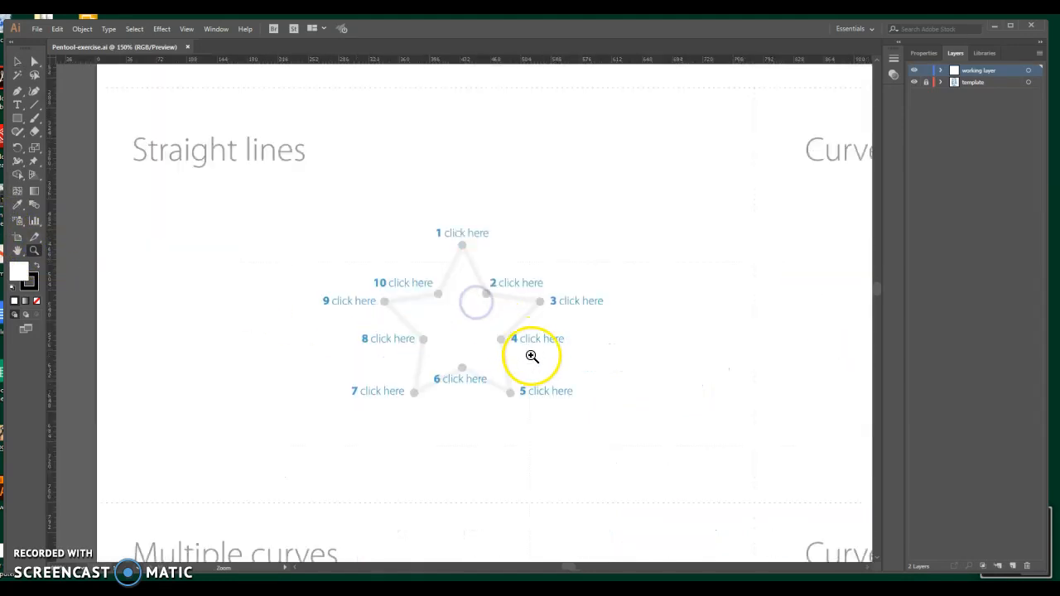
left_click(464, 322)
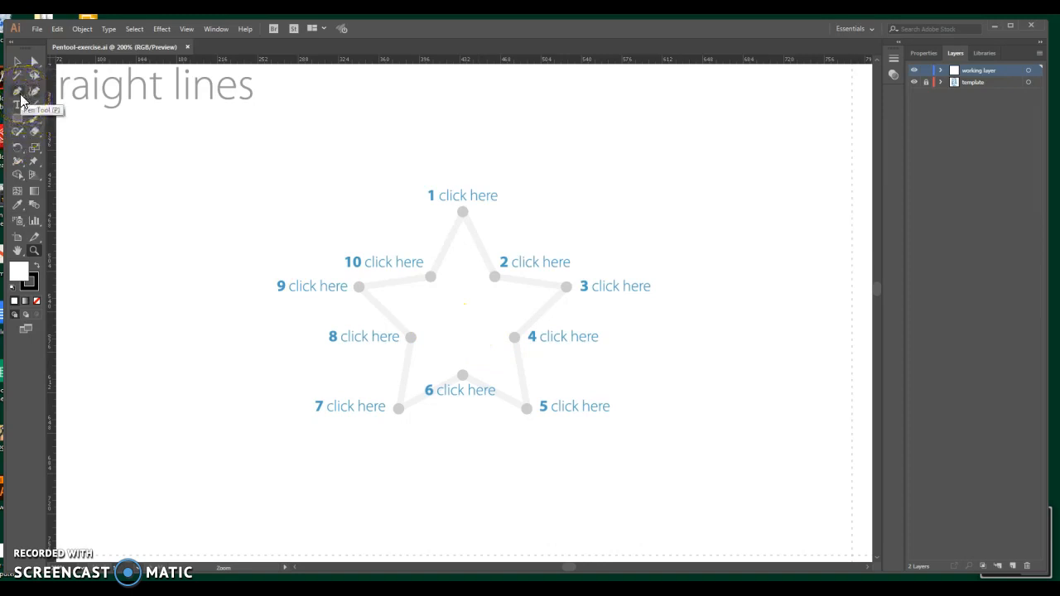
left_click(20, 94)
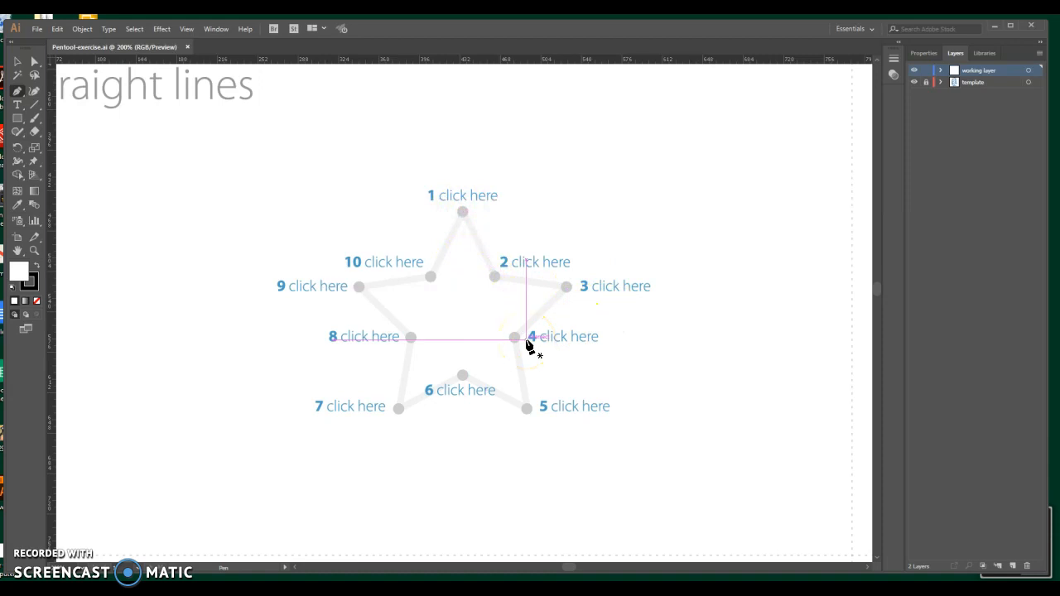
left_click(463, 213)
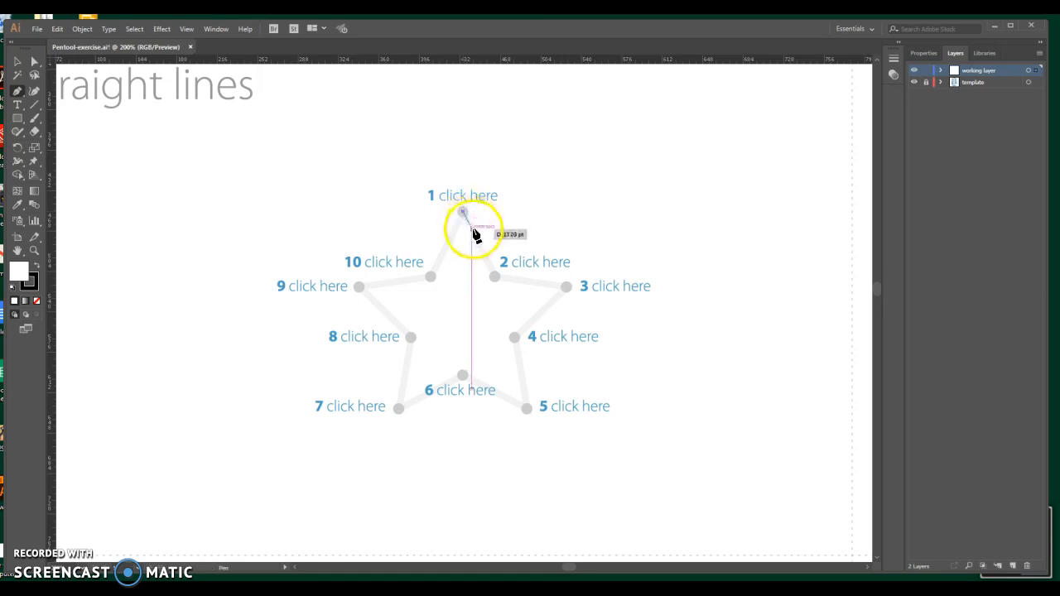
left_click(494, 277)
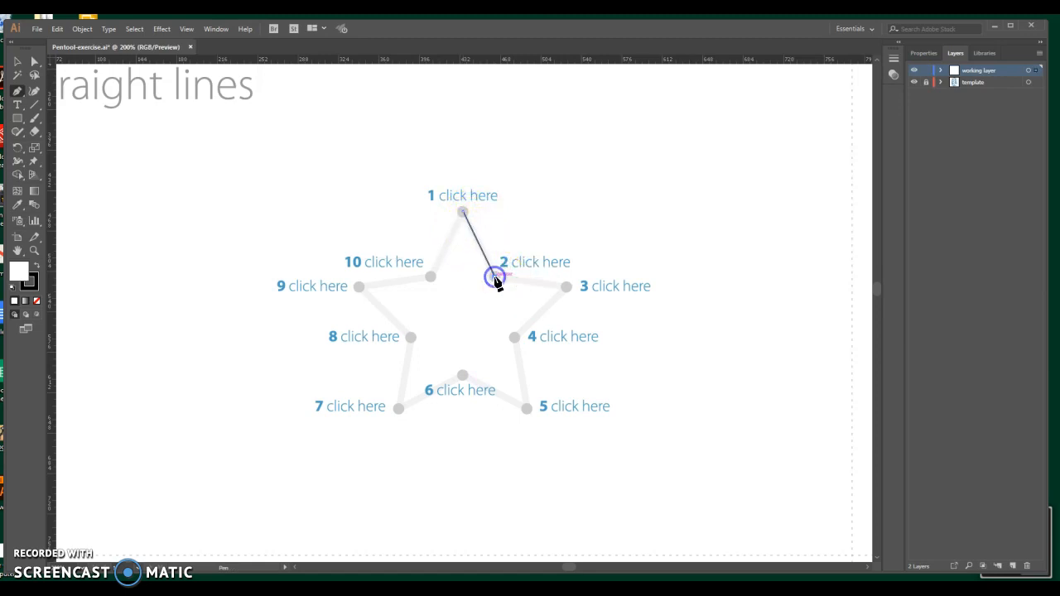
left_click(568, 287)
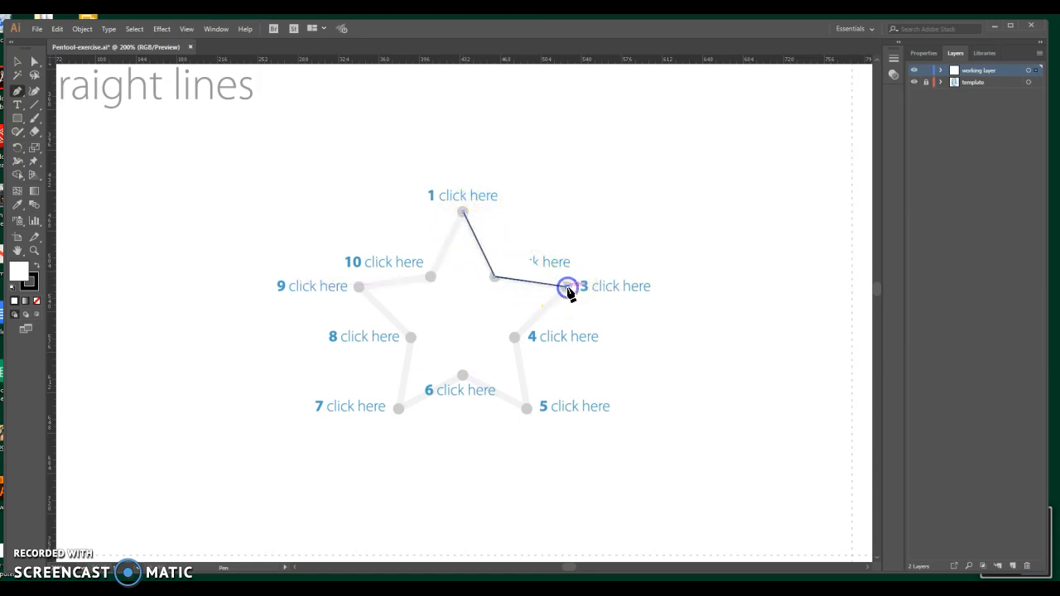
left_click(516, 338)
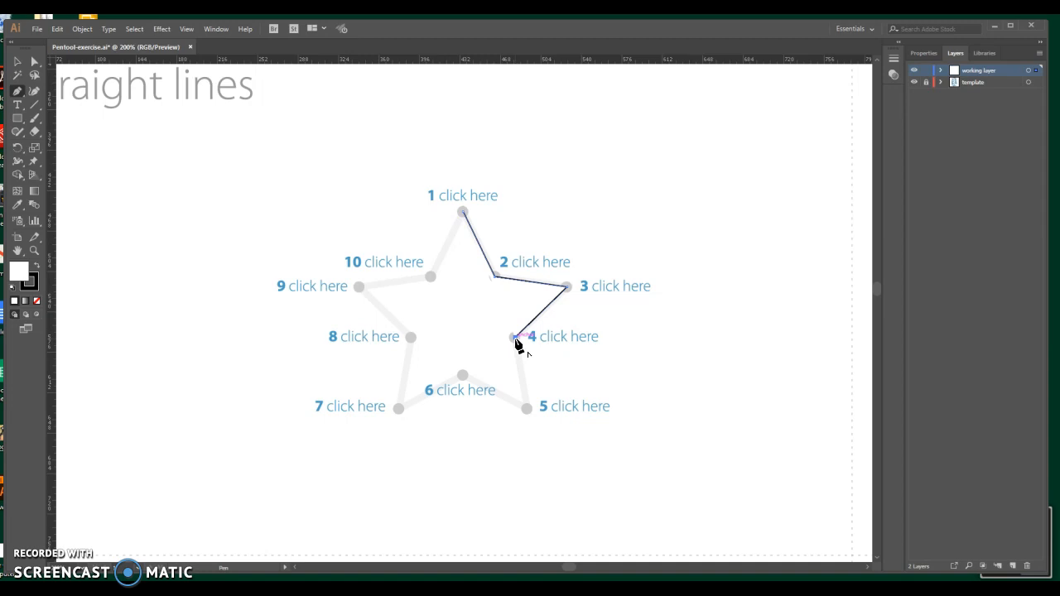
left_click(515, 339)
left_click(528, 409)
left_click(462, 376)
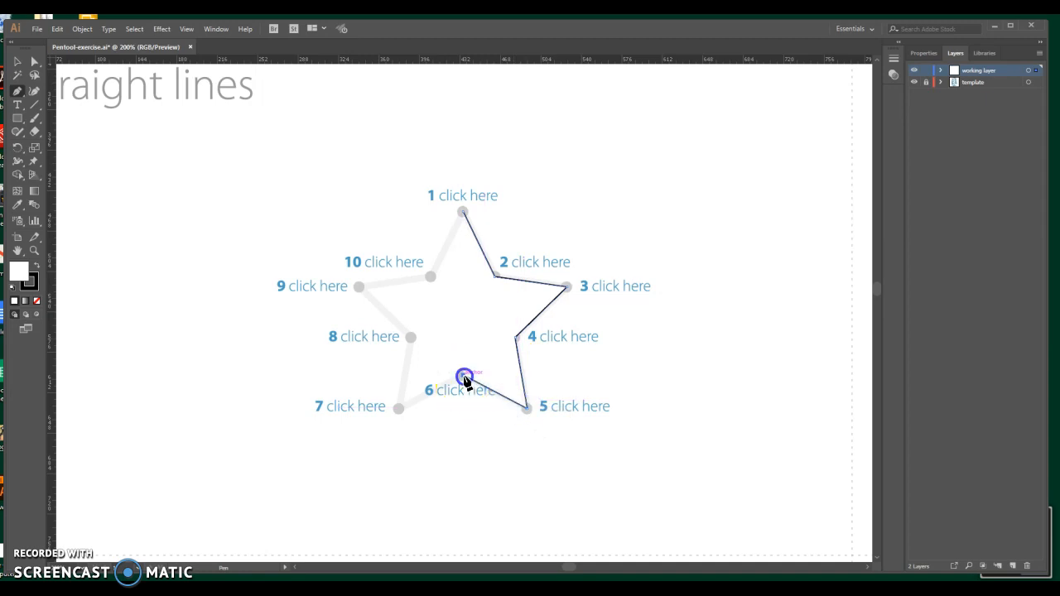
Continue the star path through spots 7 to 10, correct the point at spot 10, close the path at spot 1 and deselect it
left_click(399, 409)
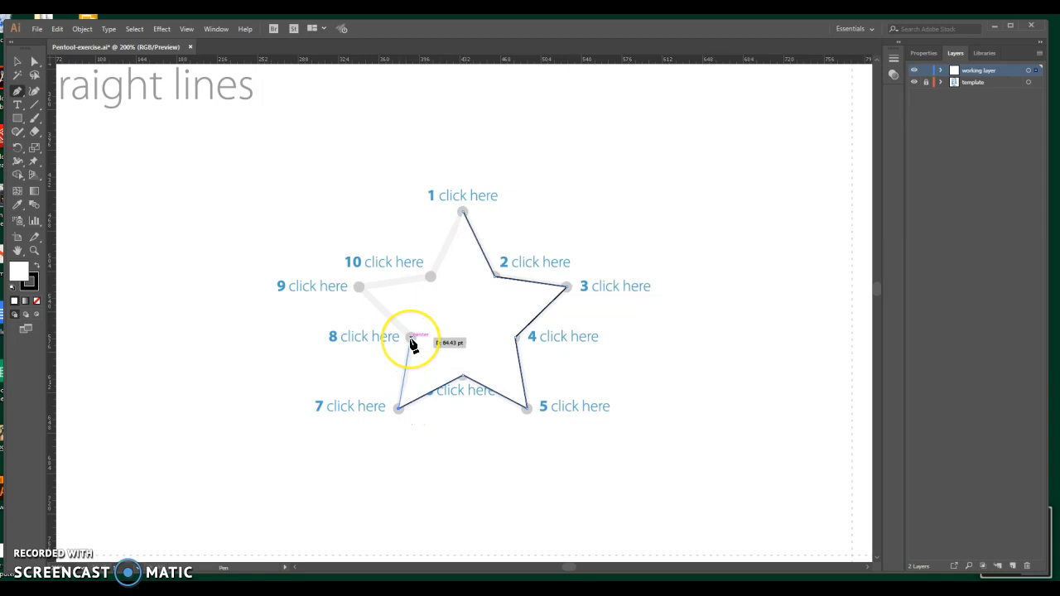
left_click(410, 337)
left_click(358, 288)
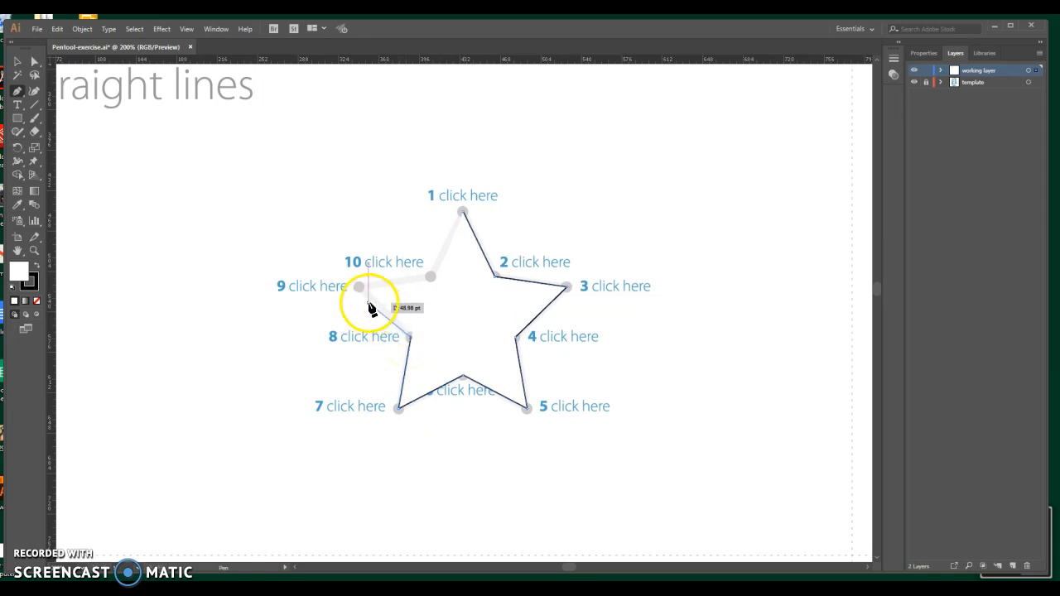
left_click(360, 289)
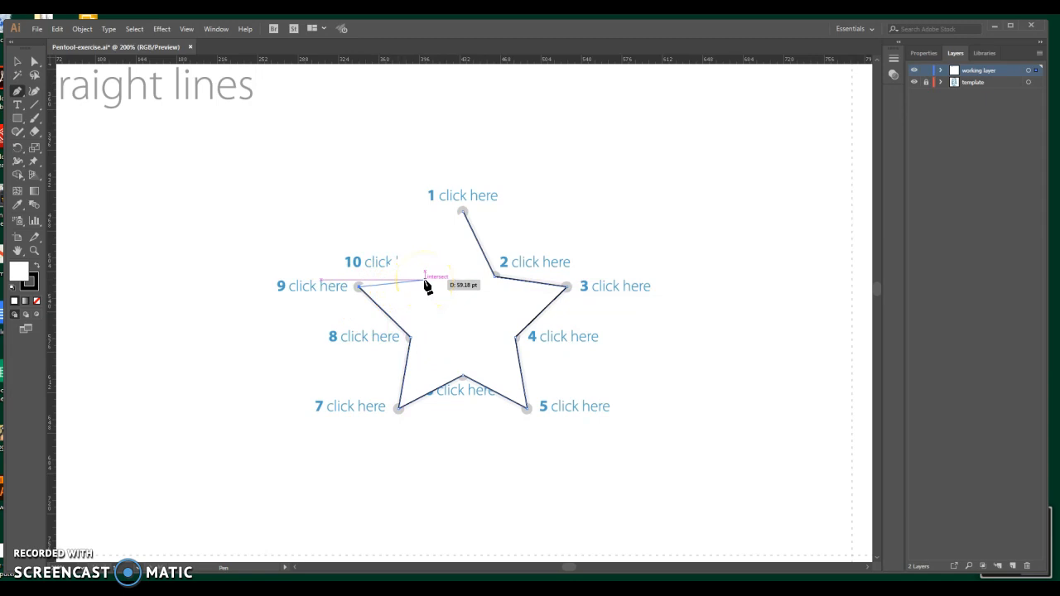
left_click(425, 281)
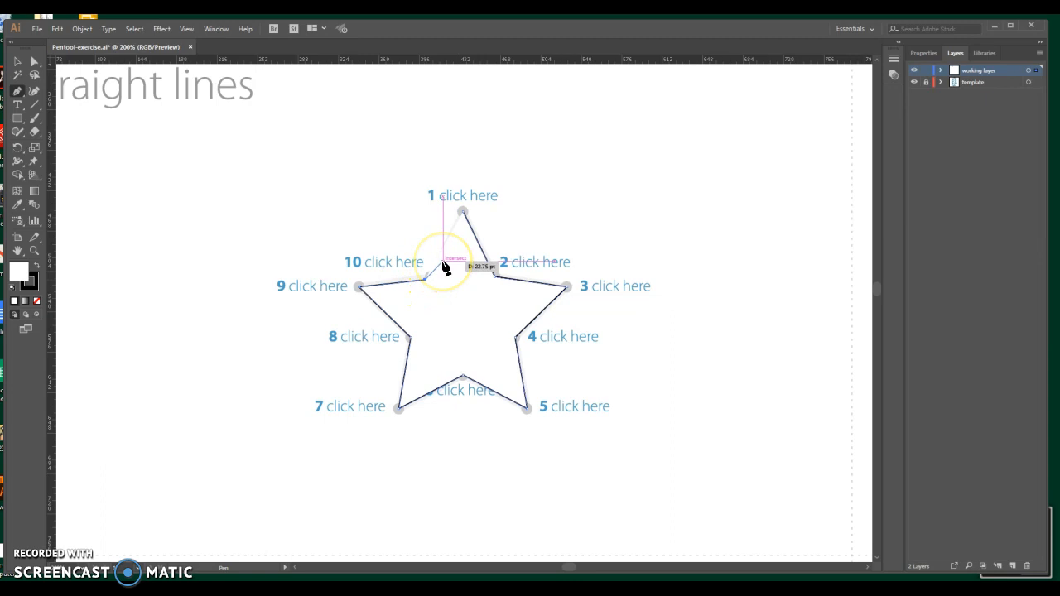
left_click_drag(426, 279, 430, 278)
left_click(463, 212)
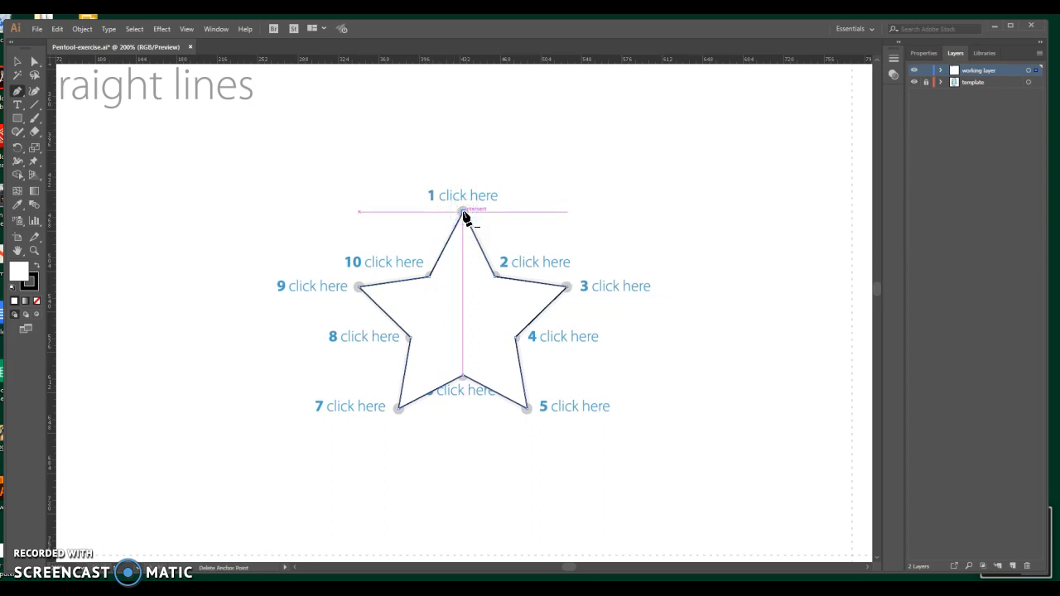
left_click(17, 61)
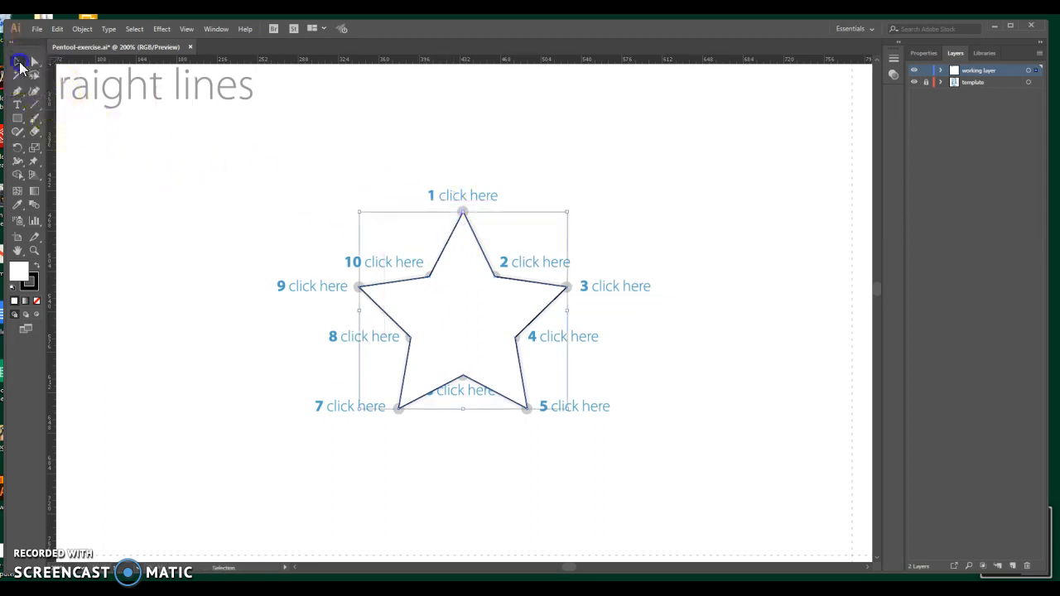
left_click(229, 199)
left_click(213, 200)
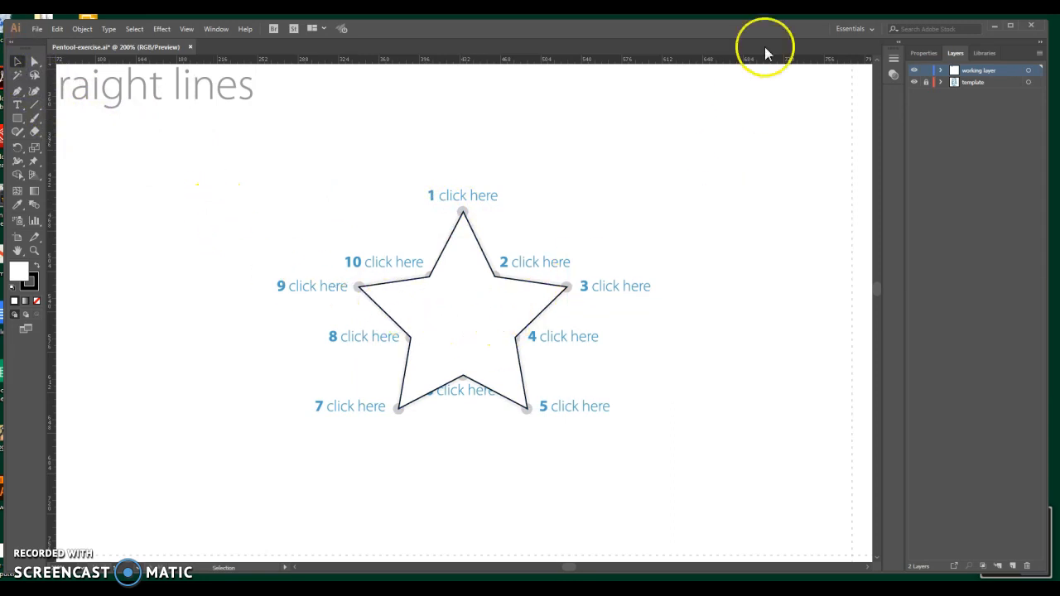
Set the traced star's fill to None
left_click(479, 324)
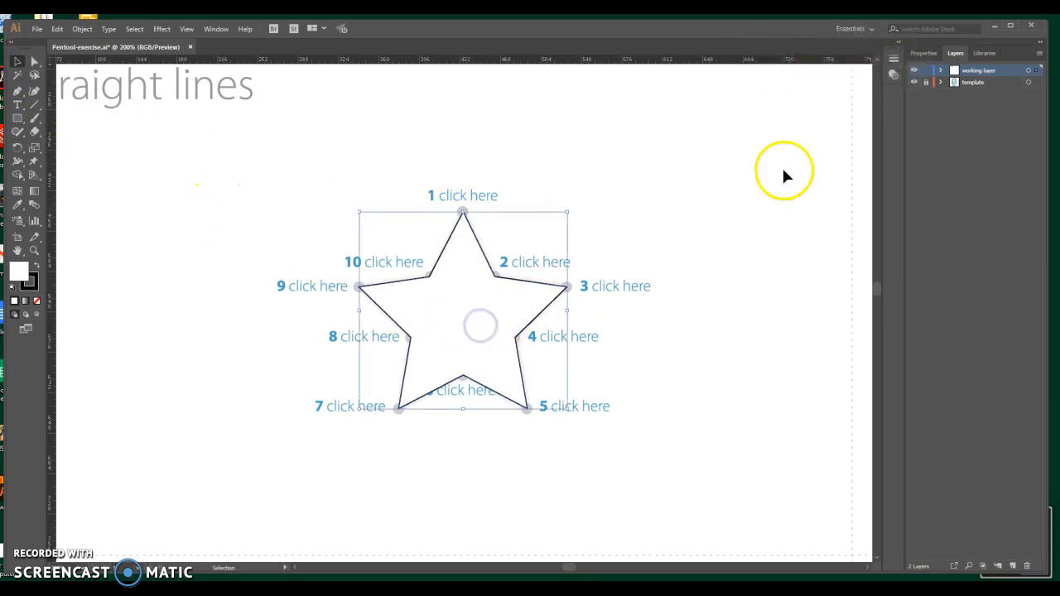
left_click(921, 54)
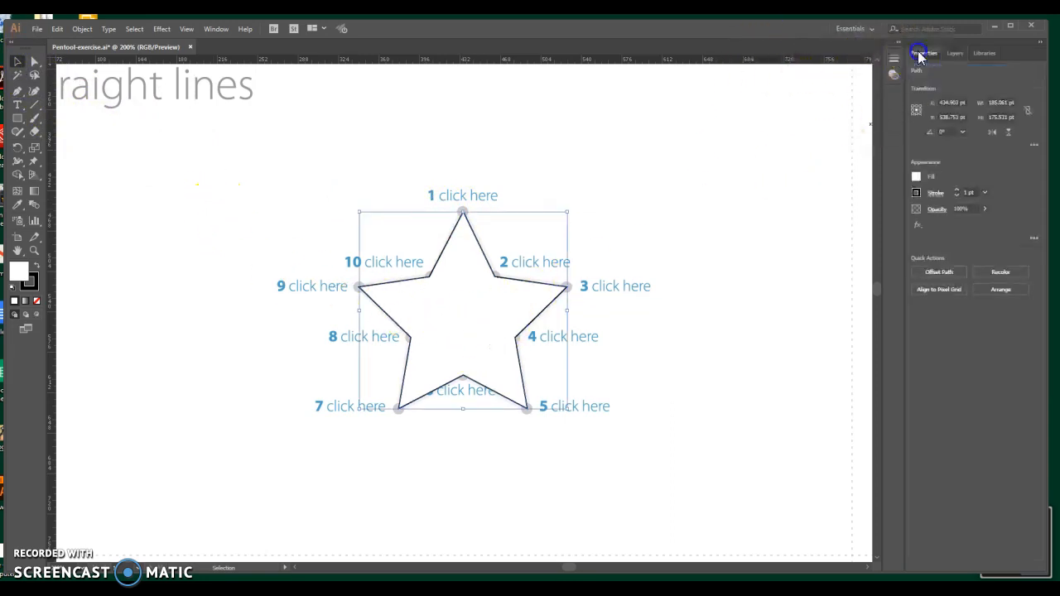
left_click(917, 179)
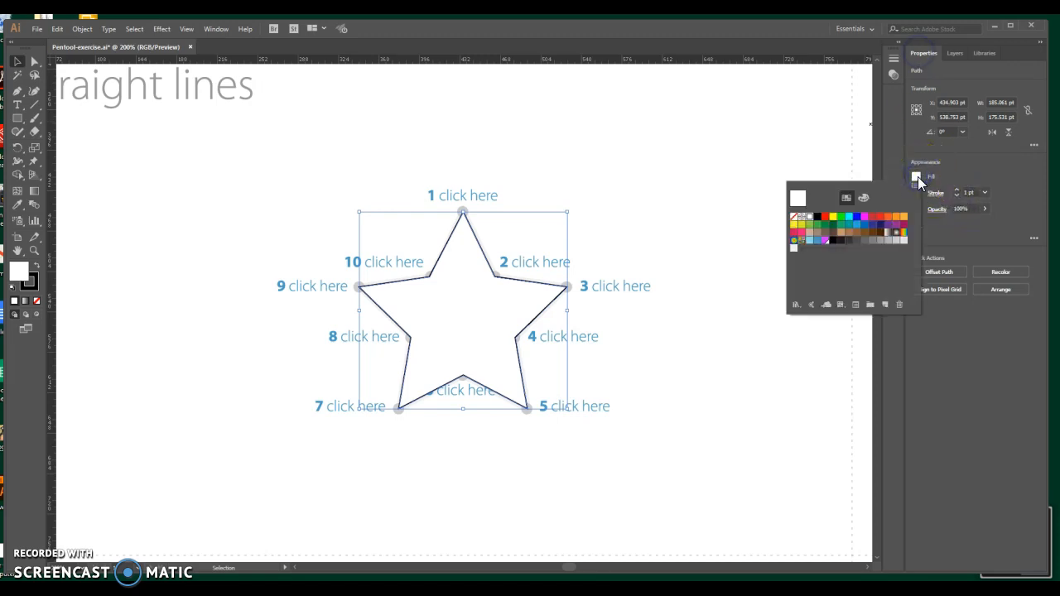
left_click(794, 217)
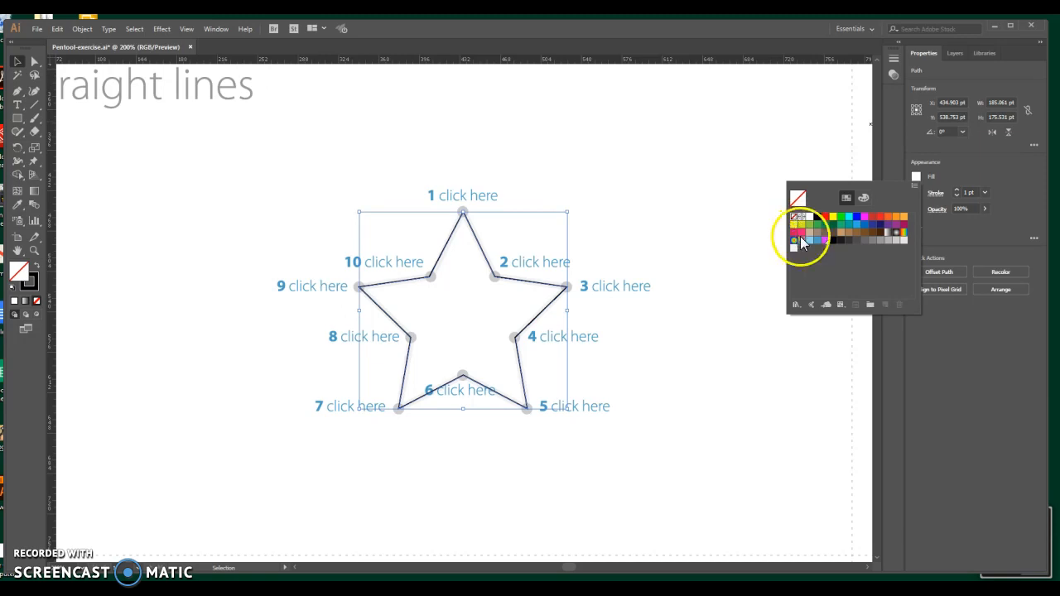
Try radial rainbow gradient, light blue, linear rainbow gradient and green fills on the star, then set its fill back to None
left_click(795, 240)
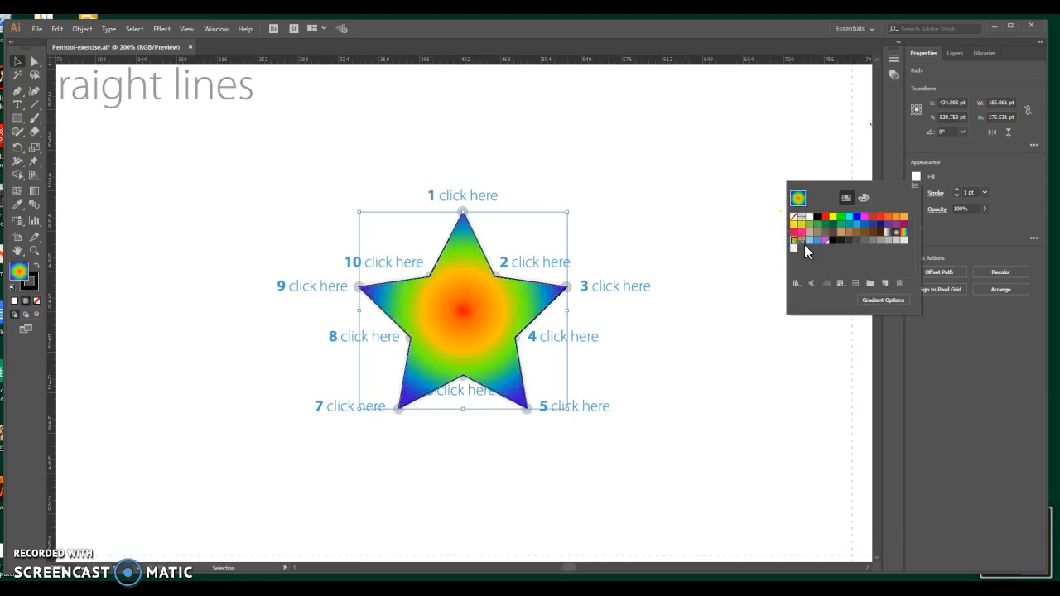
left_click(801, 241)
left_click(810, 242)
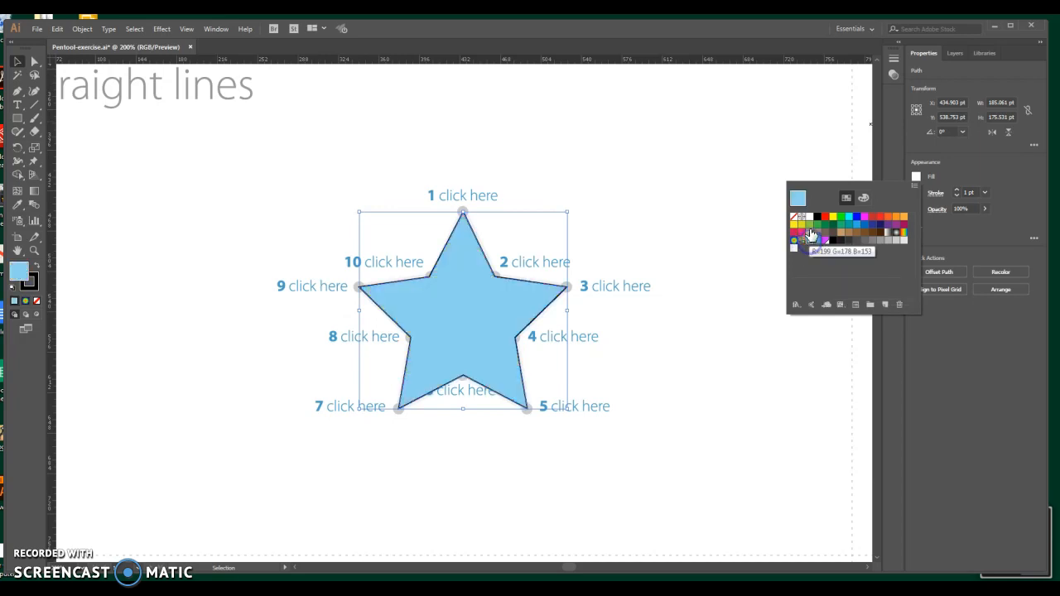
left_click(903, 235)
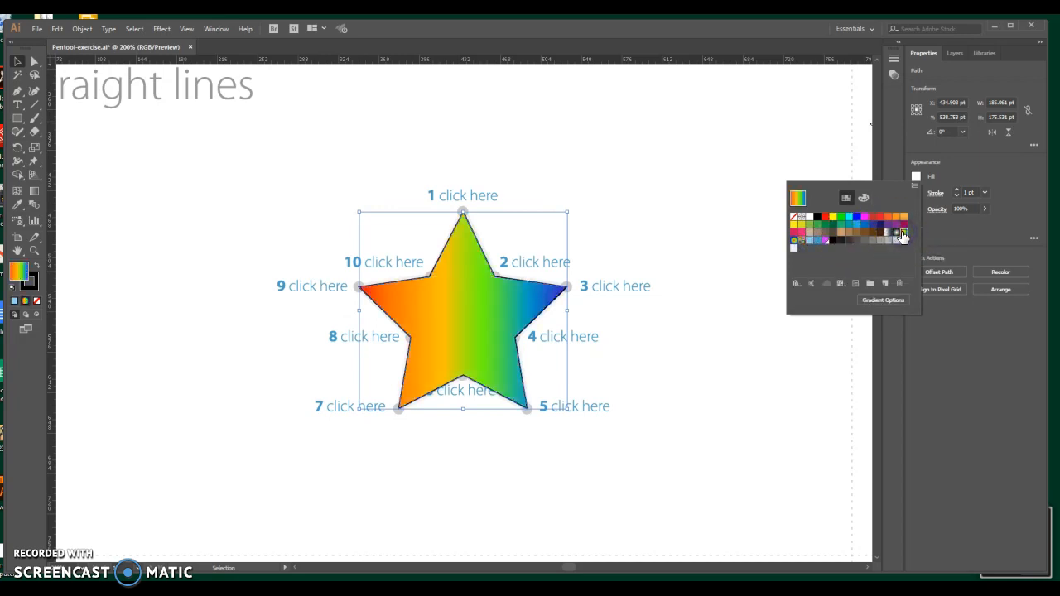
left_click(843, 219)
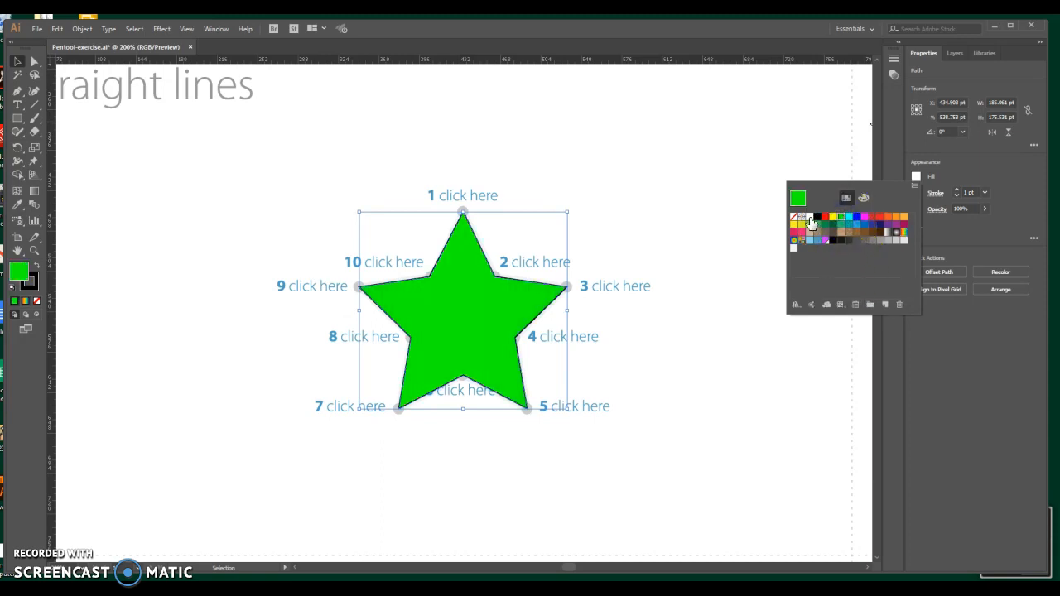
left_click(795, 217)
left_click(795, 219)
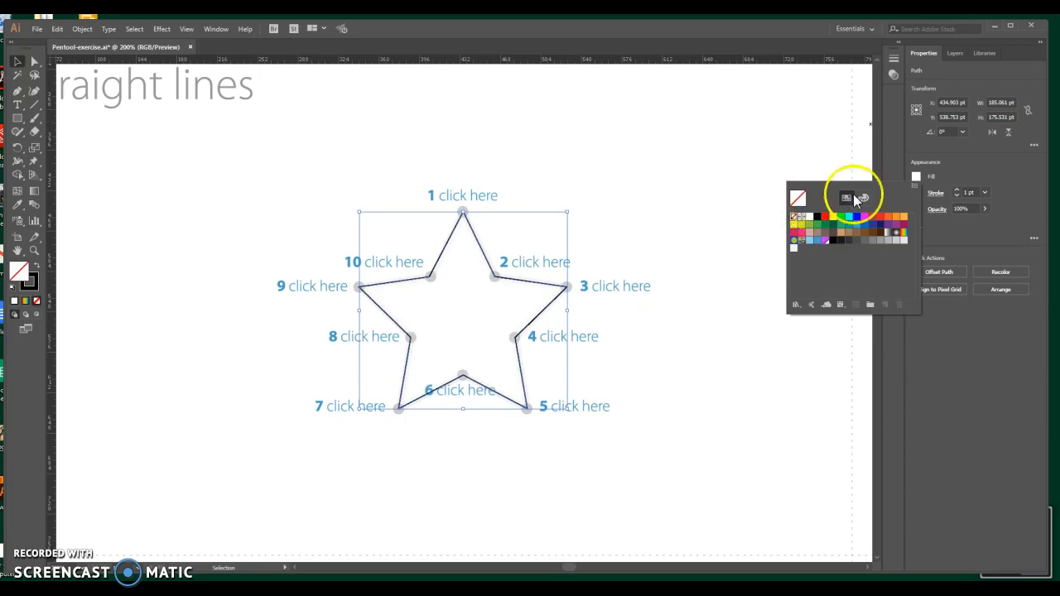
left_click(1023, 194)
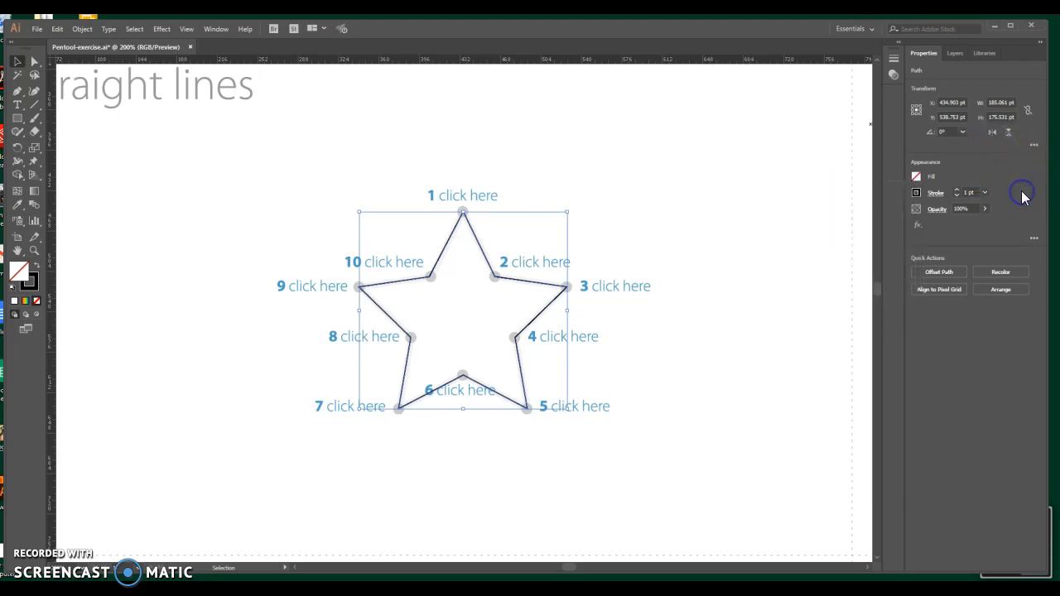
Thicken the star's stroke step by step, then reduce its weight to 4 pt
left_click(959, 191)
left_click(960, 192)
left_click(960, 192)
left_click(960, 191)
left_click(958, 192)
left_click(957, 191)
left_click(958, 192)
left_click(957, 195)
left_click(957, 195)
left_click(956, 196)
left_click(957, 195)
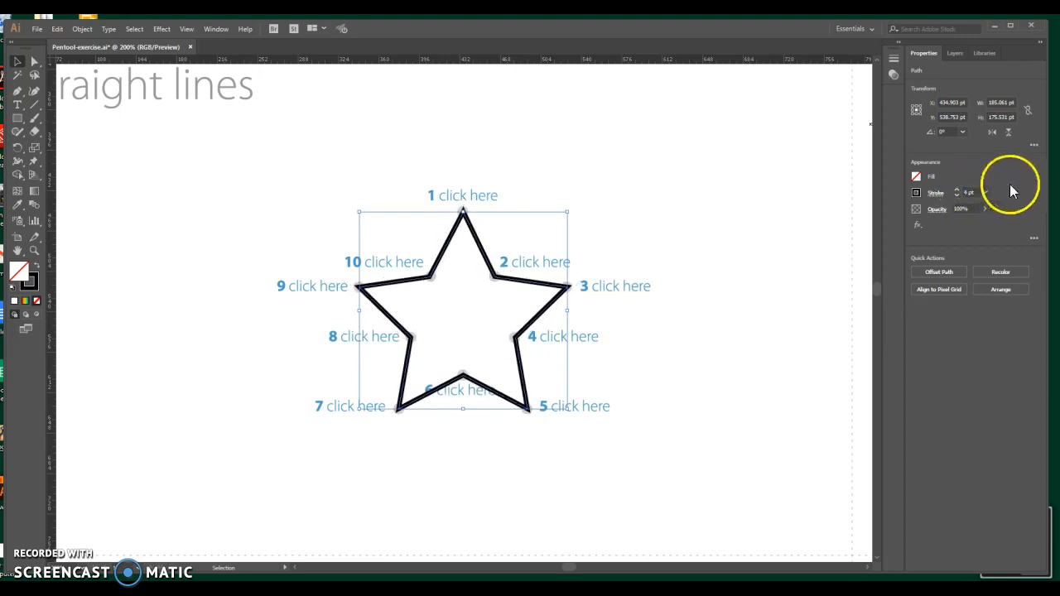
Try cyan, magenta, blue and several green stroke colors on the star, then return the stroke to black
left_click(917, 193)
left_click(848, 232)
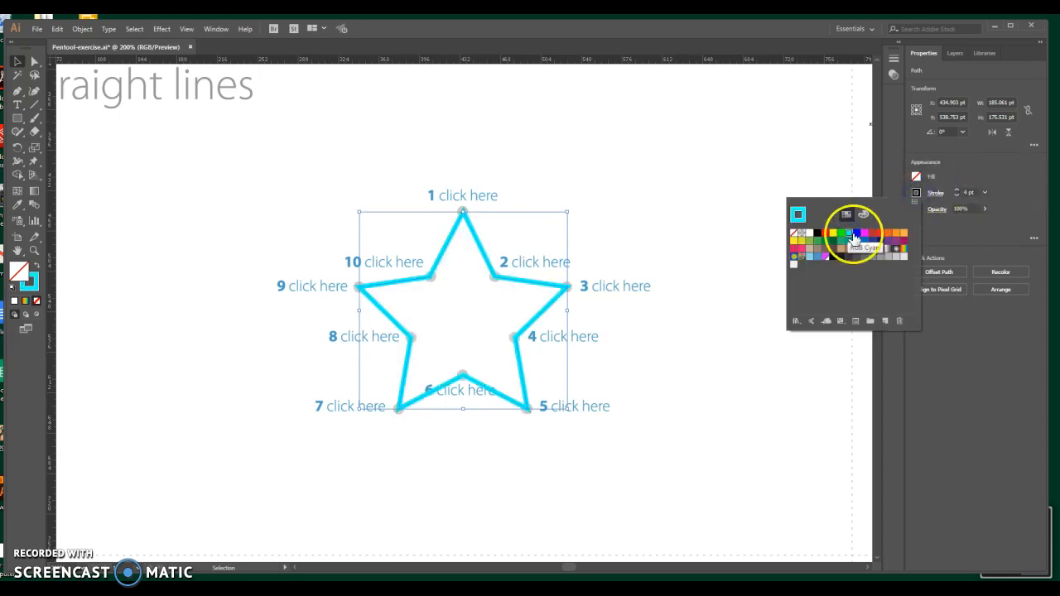
left_click(864, 233)
left_click(857, 233)
left_click(848, 240)
left_click(841, 241)
left_click(831, 240)
left_click(825, 240)
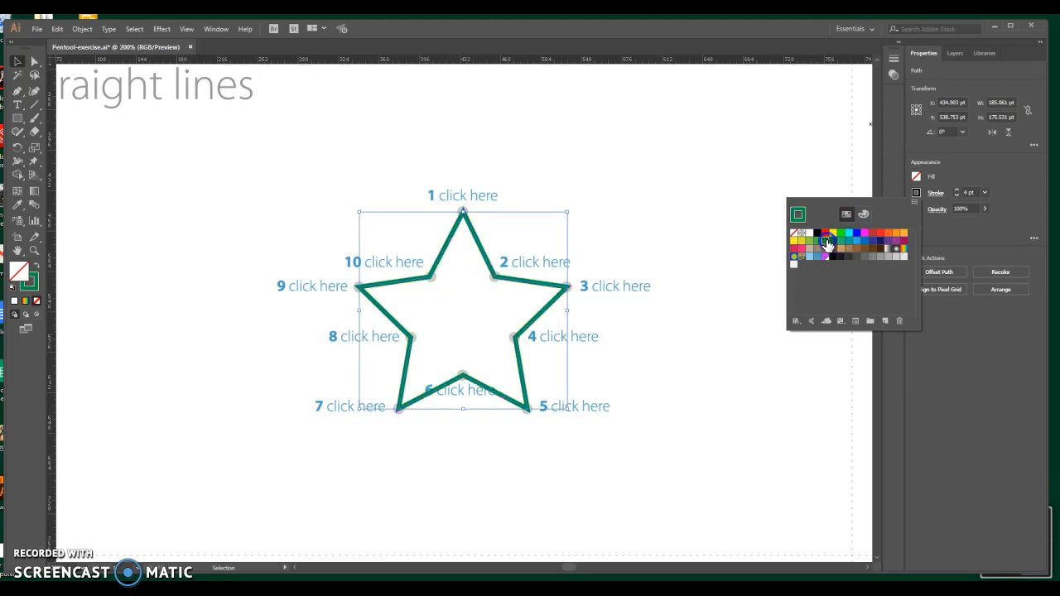
left_click(817, 240)
left_click(809, 240)
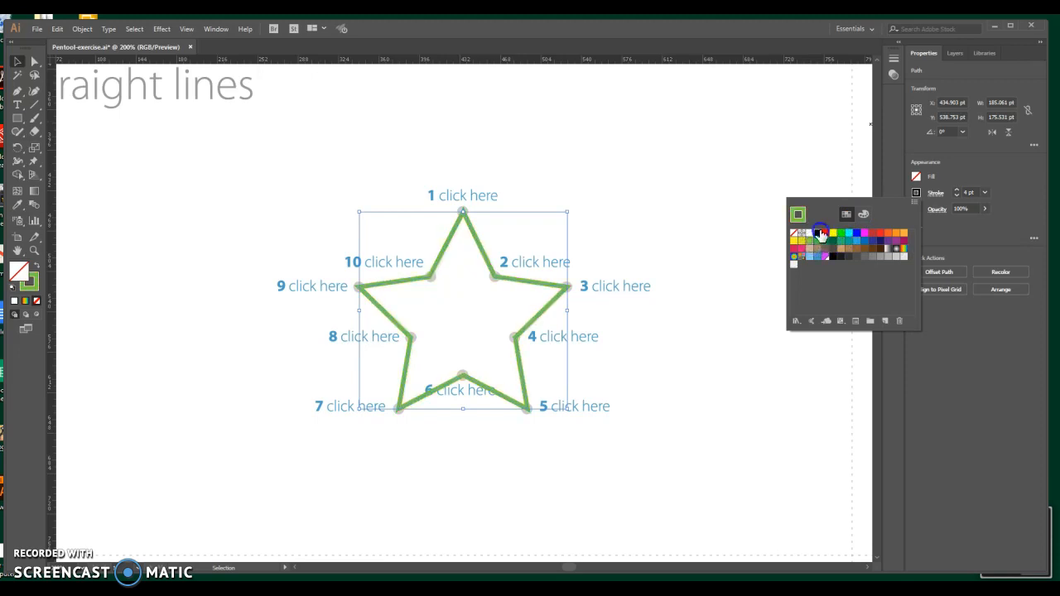
left_click(817, 233)
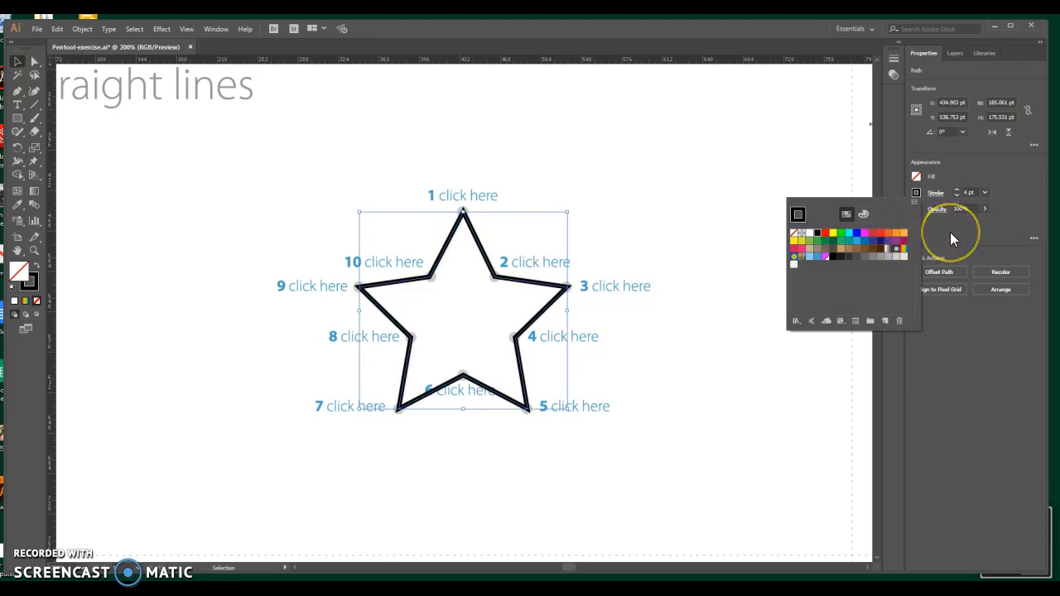
Try Linear Gradient 2, Radial Gradient 2 and a brown swatch as the star's stroke color
left_click(903, 250)
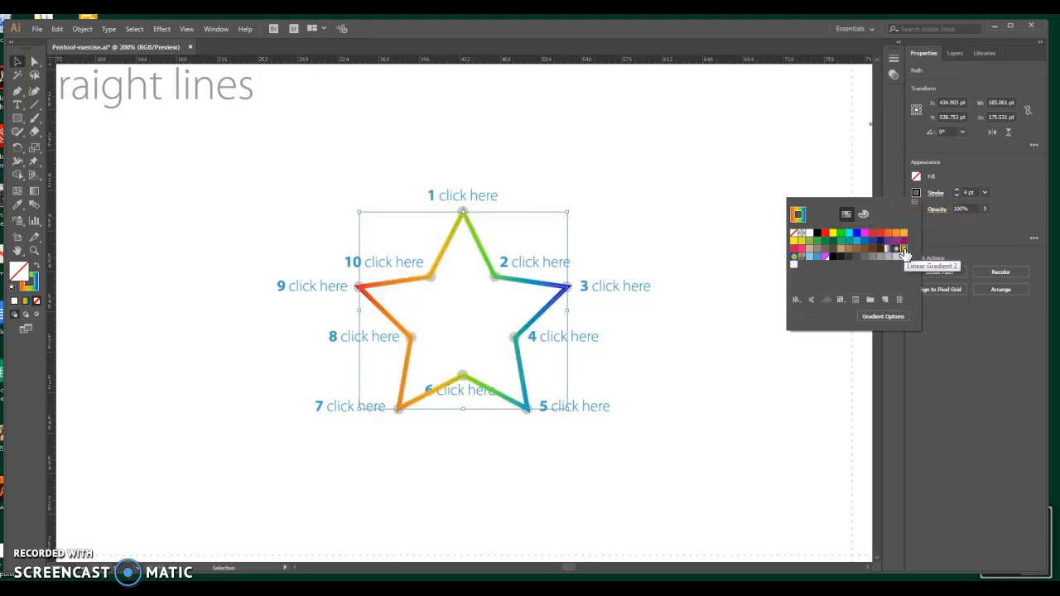
left_click(795, 258)
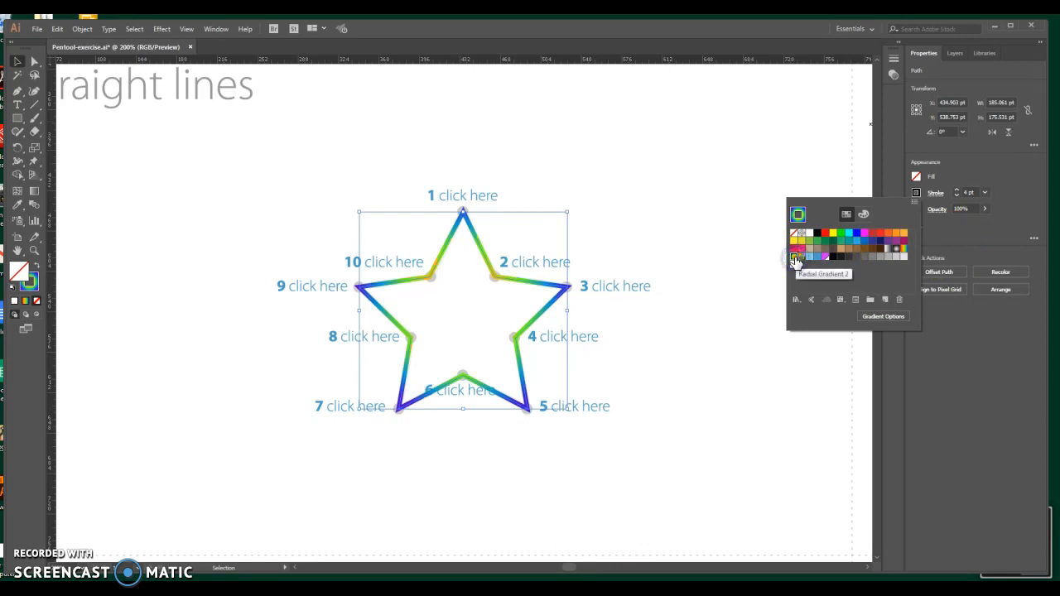
left_click(849, 241)
left_click(850, 249)
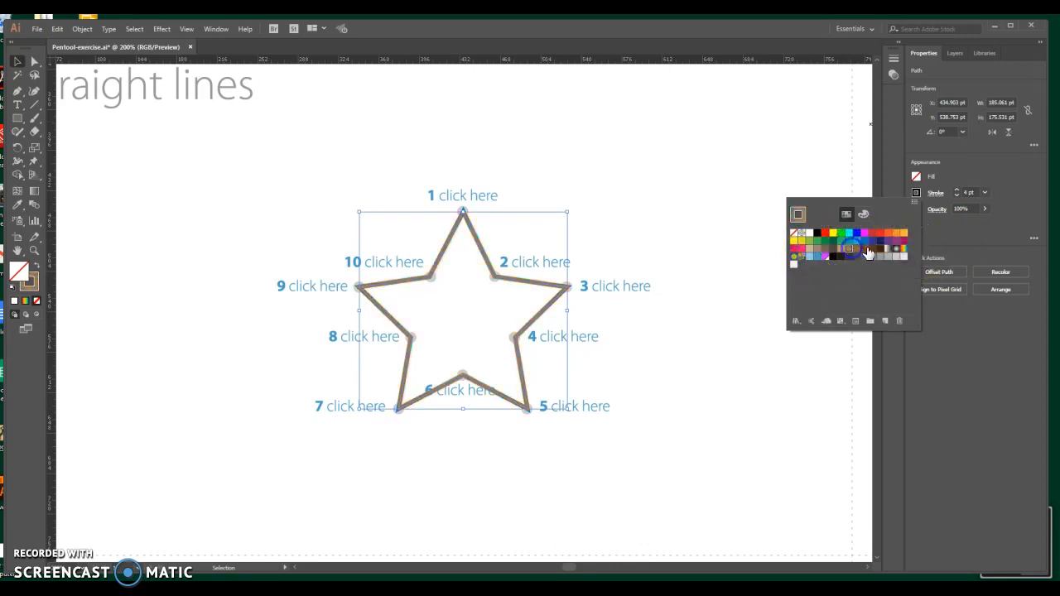
Set the star's stroke to None, then apply black as its stroke color
left_click(793, 233)
left_click(970, 232)
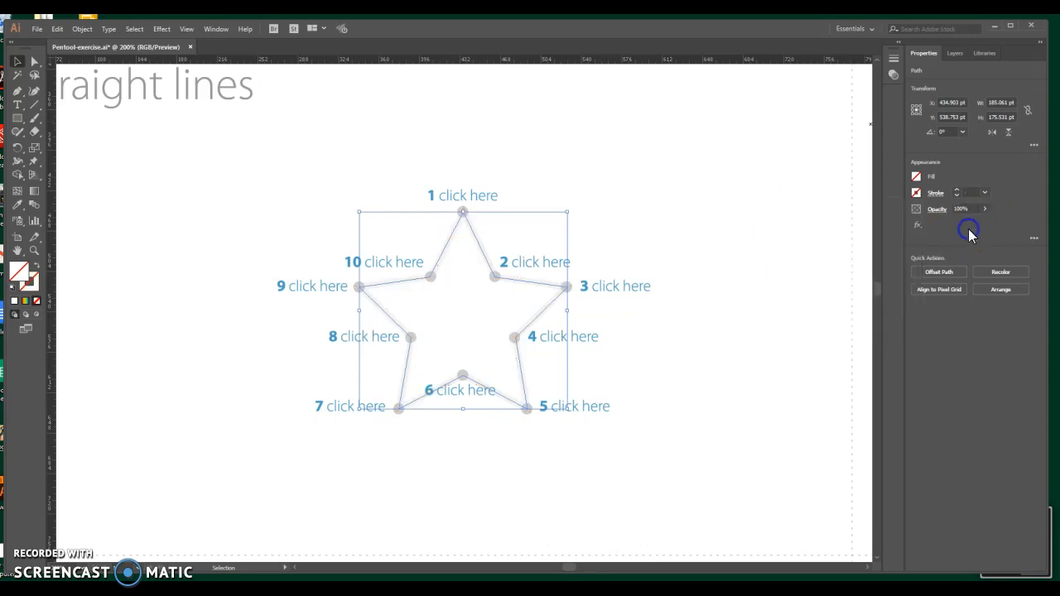
left_click(917, 196)
left_click(818, 233)
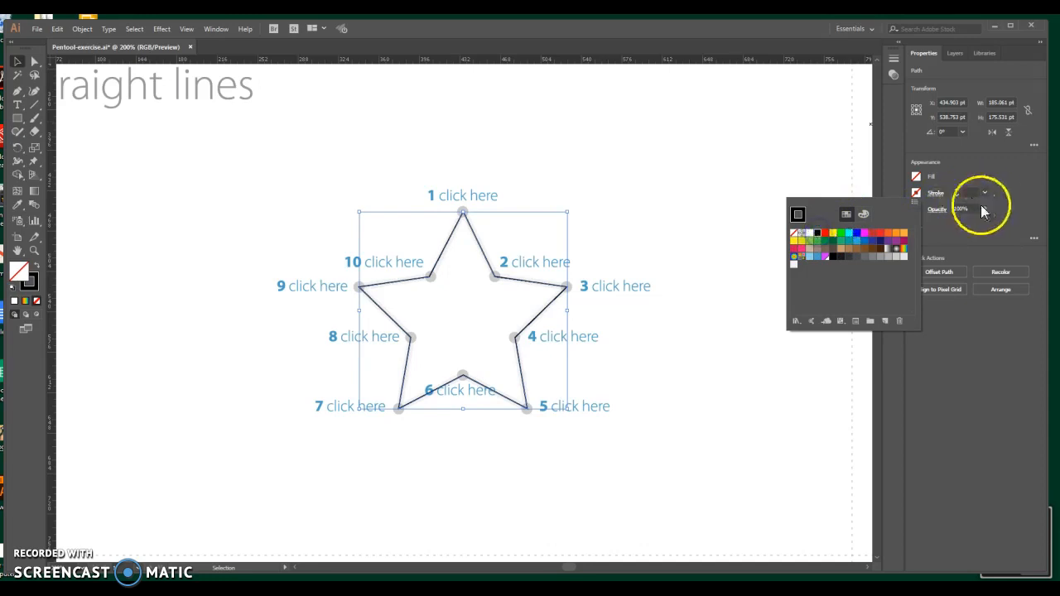
Set the star's stroke weight to 3 pt and deselect the star
left_click(998, 199)
left_click(957, 190)
left_click(957, 190)
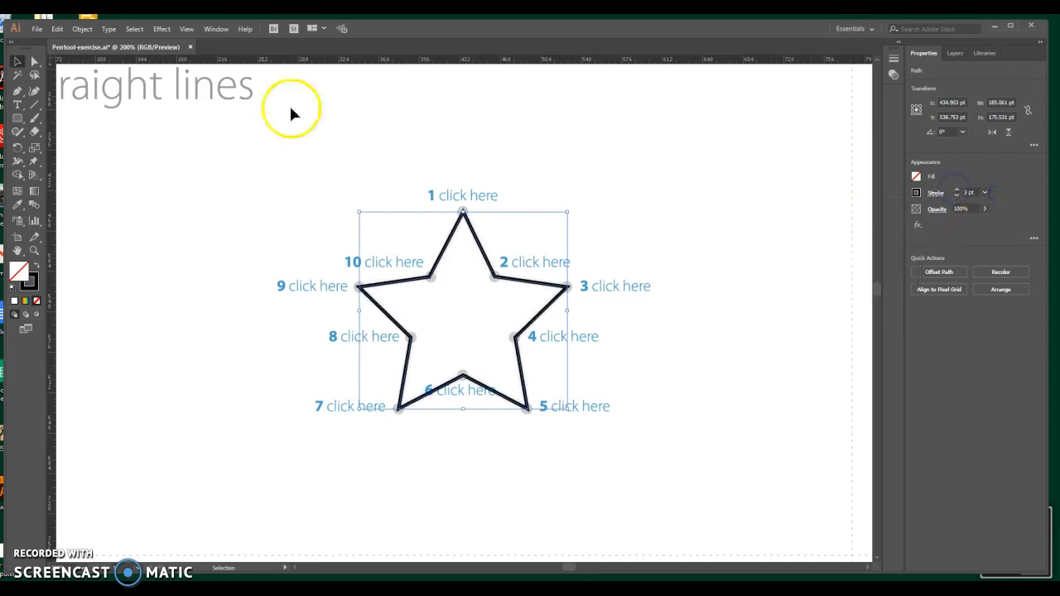
left_click(220, 227)
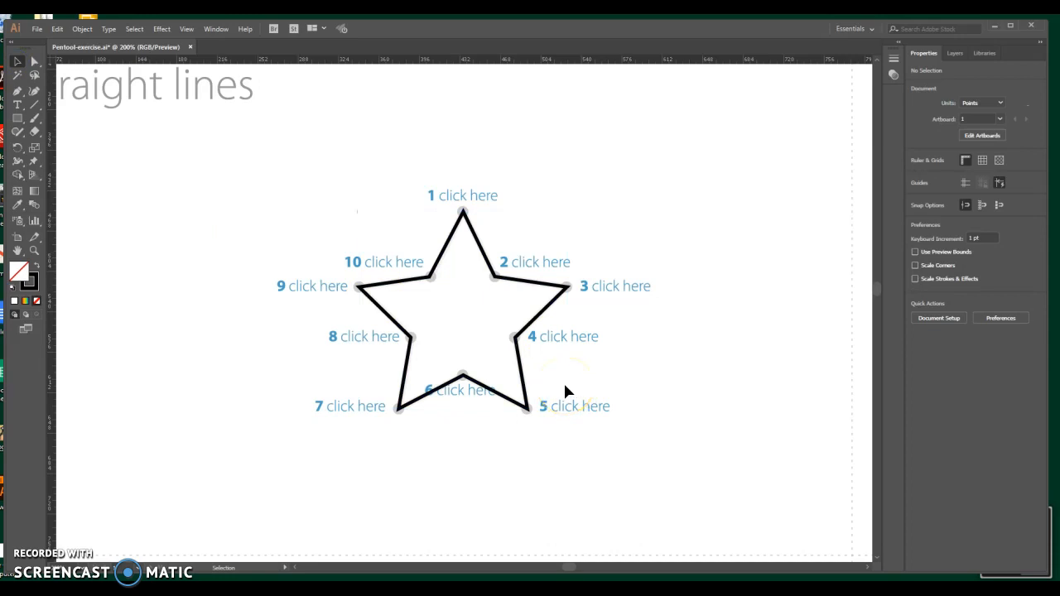
Get the Pen tool ready for the Curved lines exercise and add a new layer above the working layer
left_click_drag(573, 568, 597, 565)
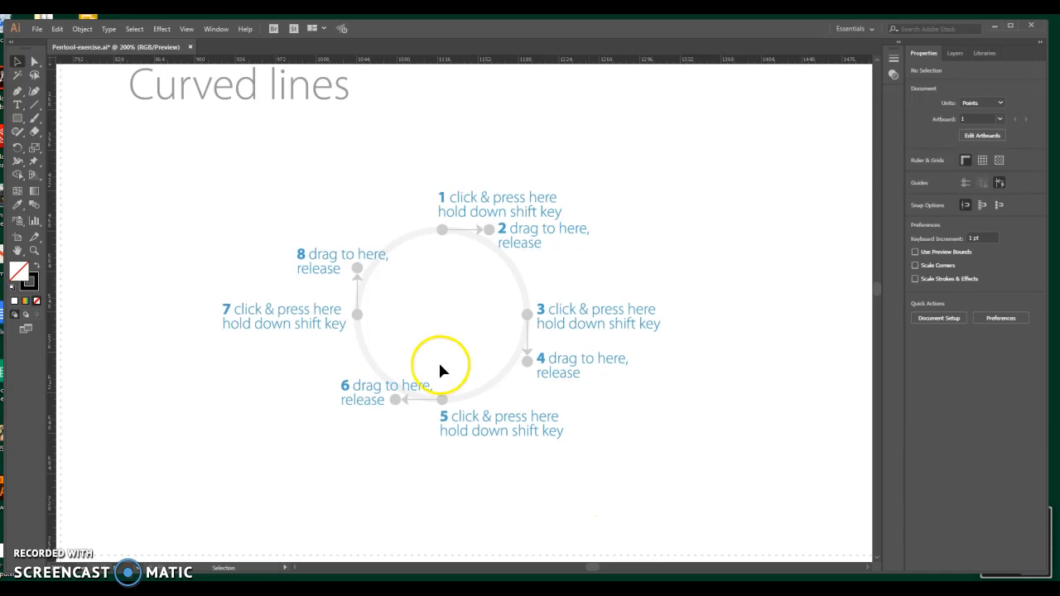
left_click(20, 121)
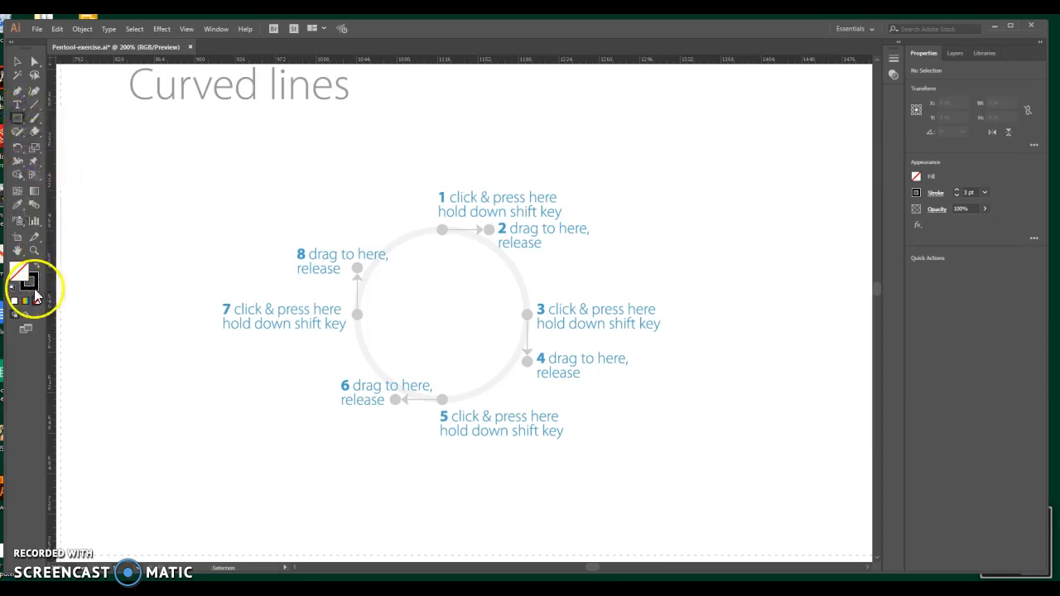
left_click(17, 61)
left_click(18, 91)
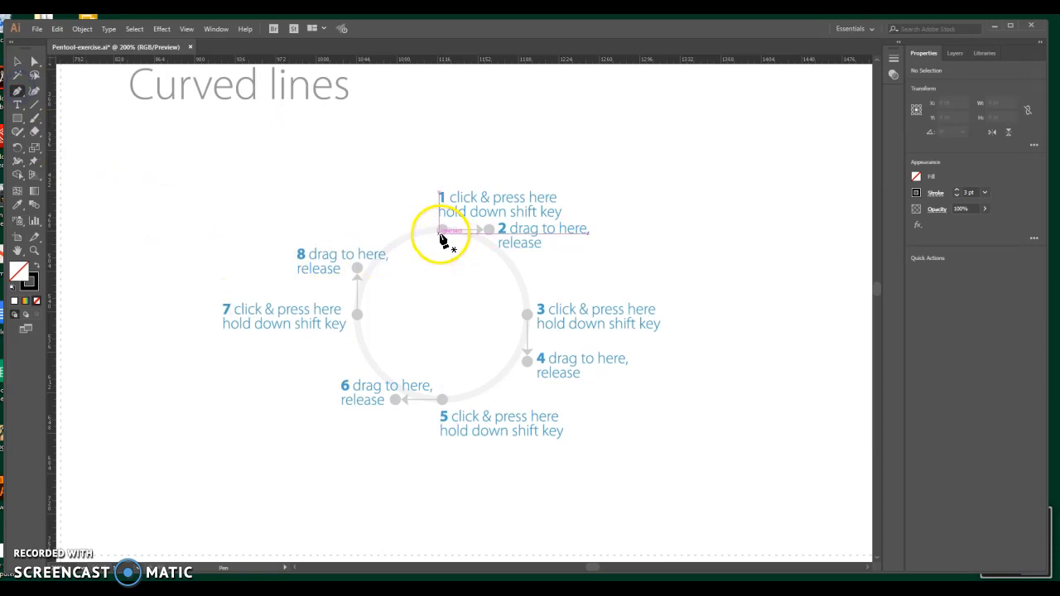
left_click(957, 53)
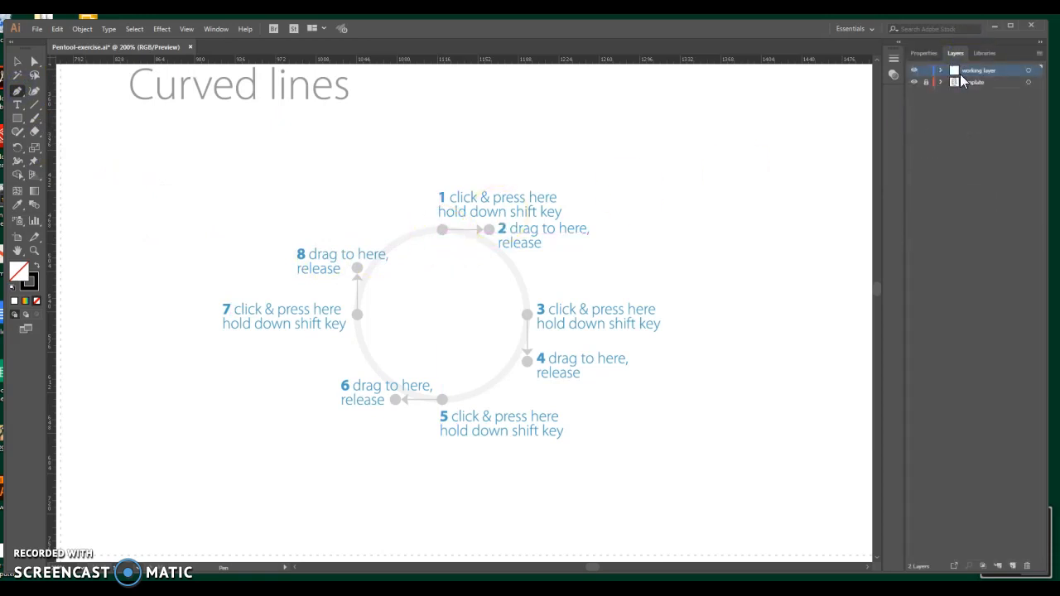
left_click(1014, 567)
Trace the circle's upper-right quarter with the Pen tool, pulling horizontal handles from point 1 to 2 and vertical handles from point 3 to 4
left_click(444, 231)
left_click_drag(444, 232, 490, 235)
left_click_drag(490, 235, 490, 235)
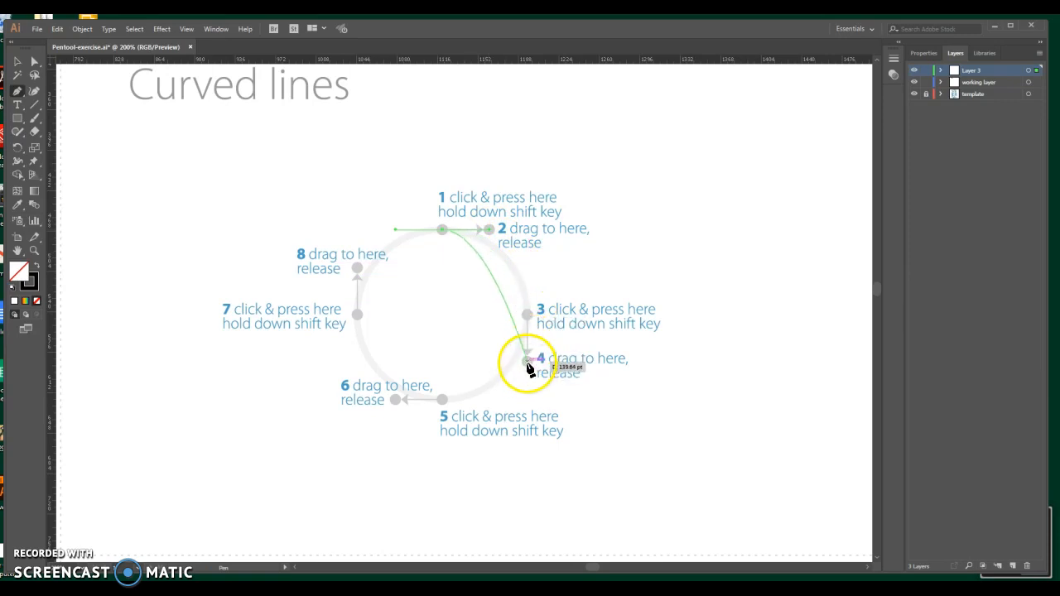
left_click(528, 316)
left_click_drag(527, 316, 529, 367)
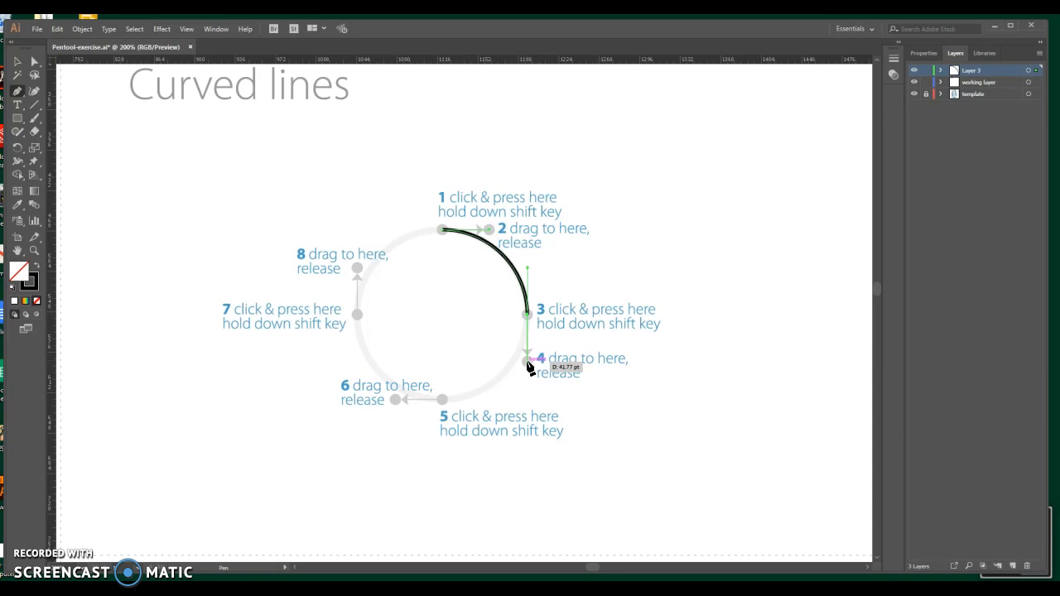
Continue the curved path around the circle's lower half, pulling handles from point 5 to 6 and from point 7 to 8
left_click(443, 403)
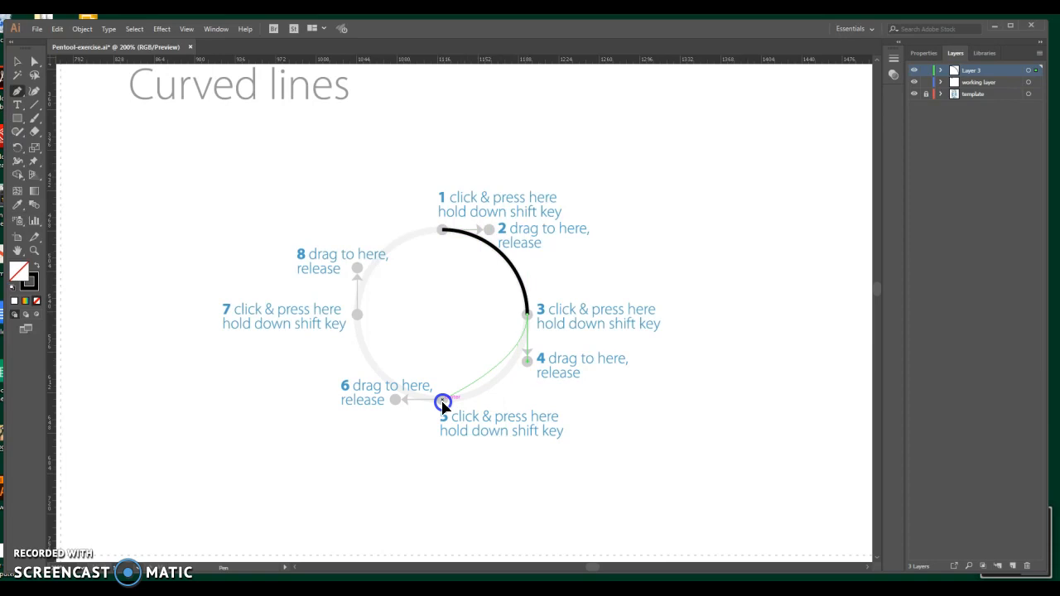
left_click_drag(443, 403, 396, 405)
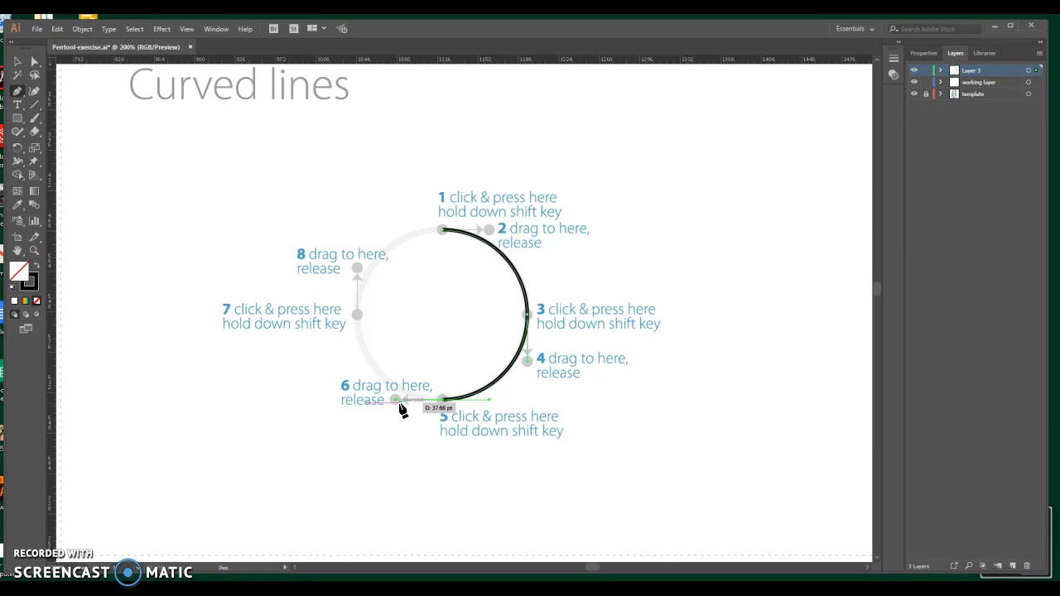
left_click_drag(401, 410, 396, 401)
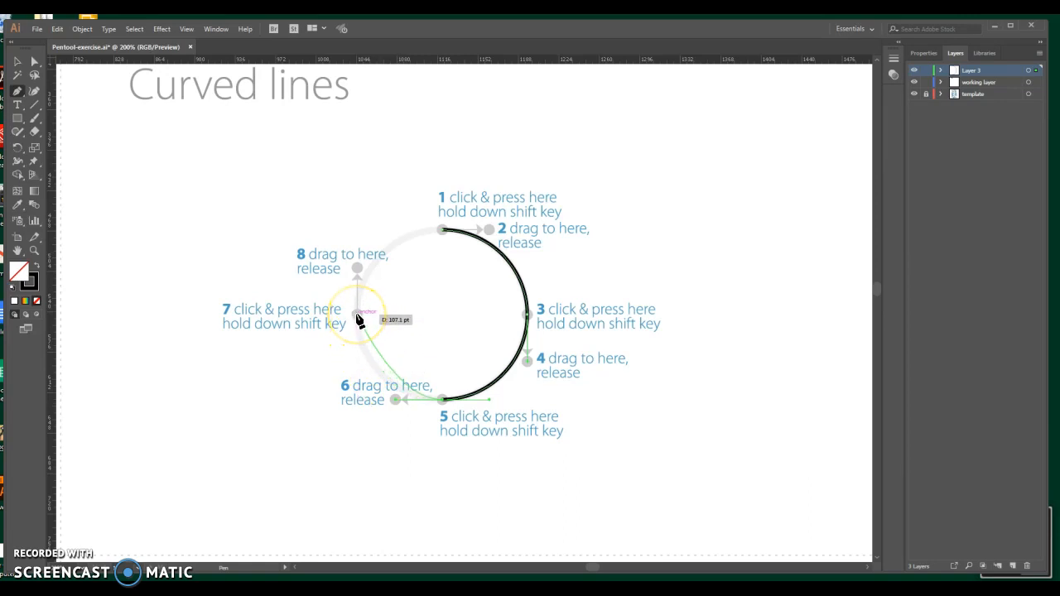
left_click(357, 317)
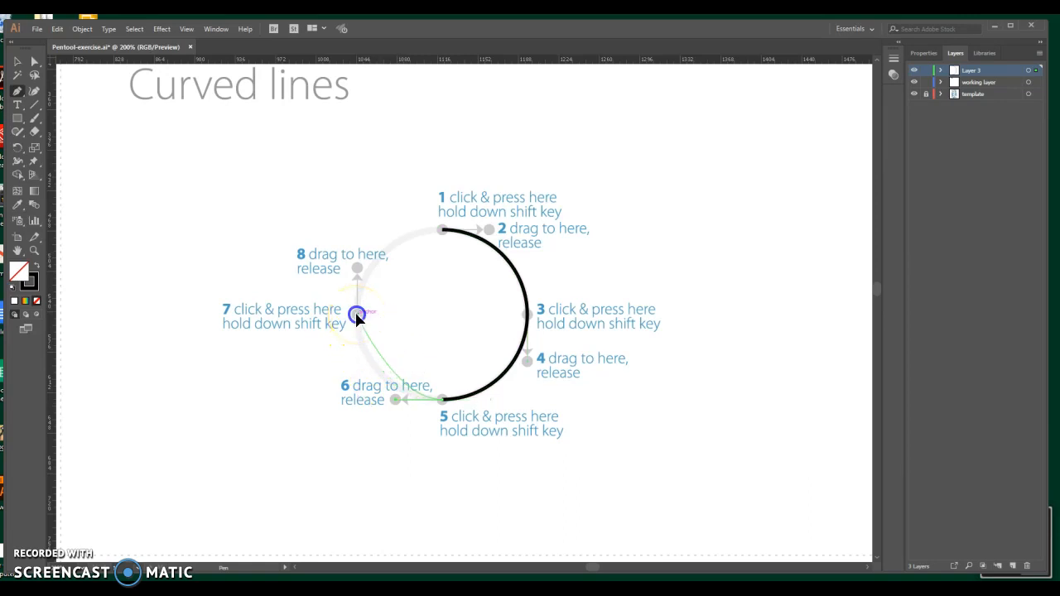
left_click_drag(357, 317, 358, 269)
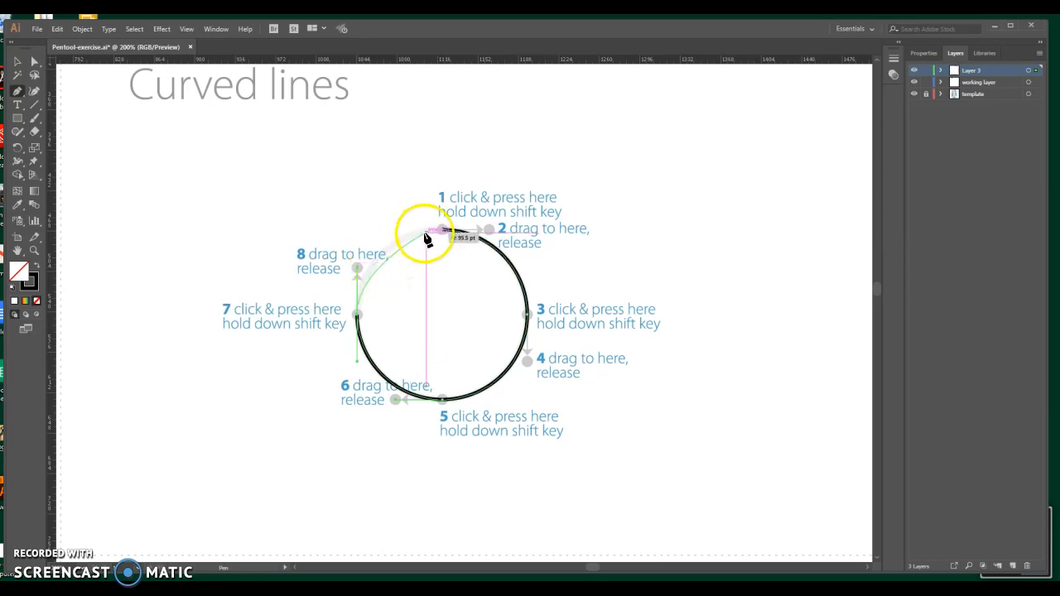
Close the circle at point 1 with handles pulled towards point 2, and deselect the path
left_click_drag(443, 236, 497, 236)
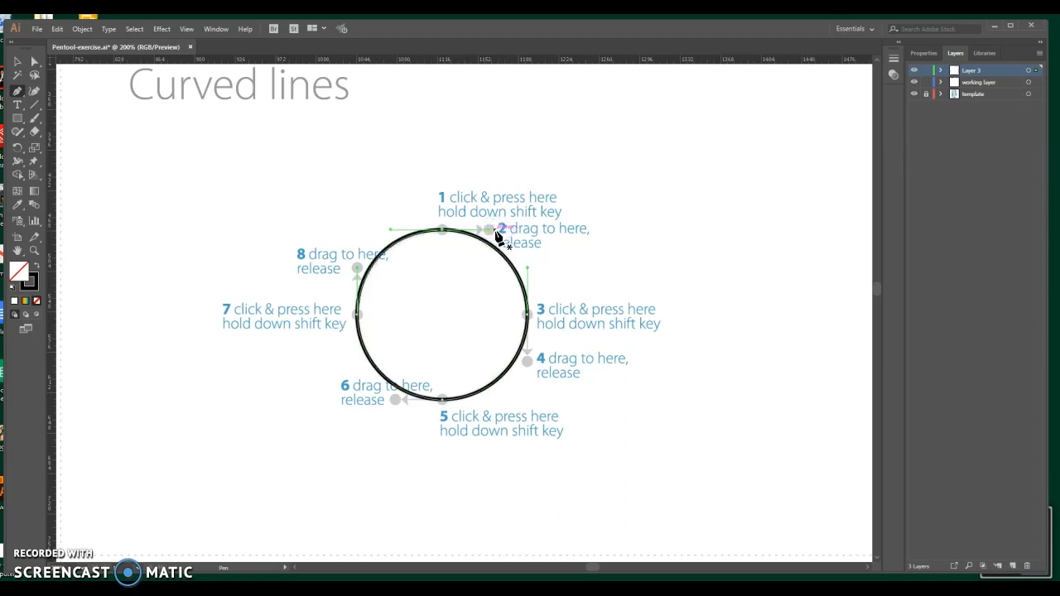
left_click(17, 61)
left_click(207, 213)
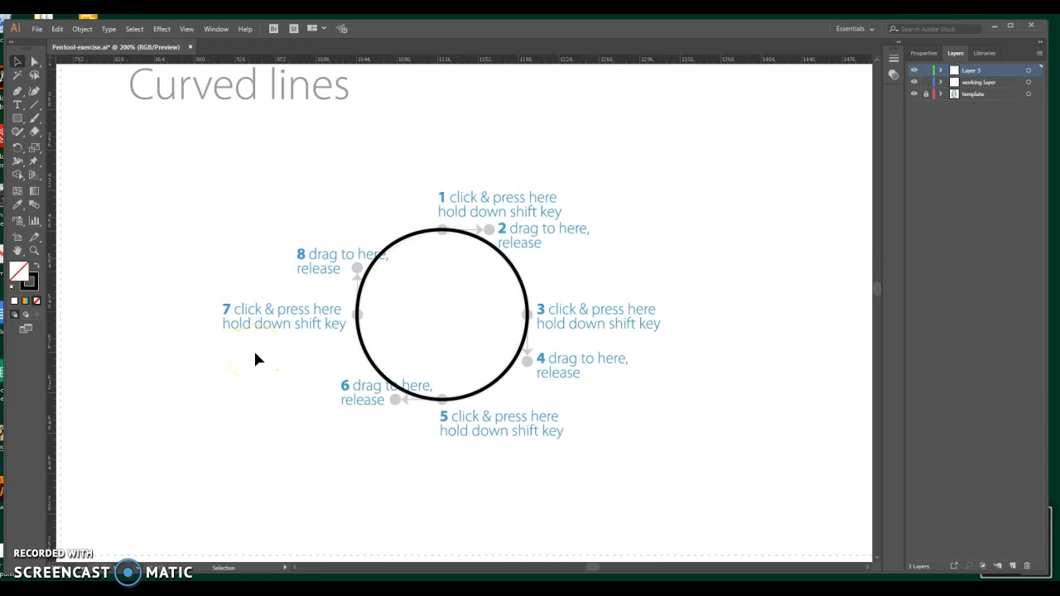